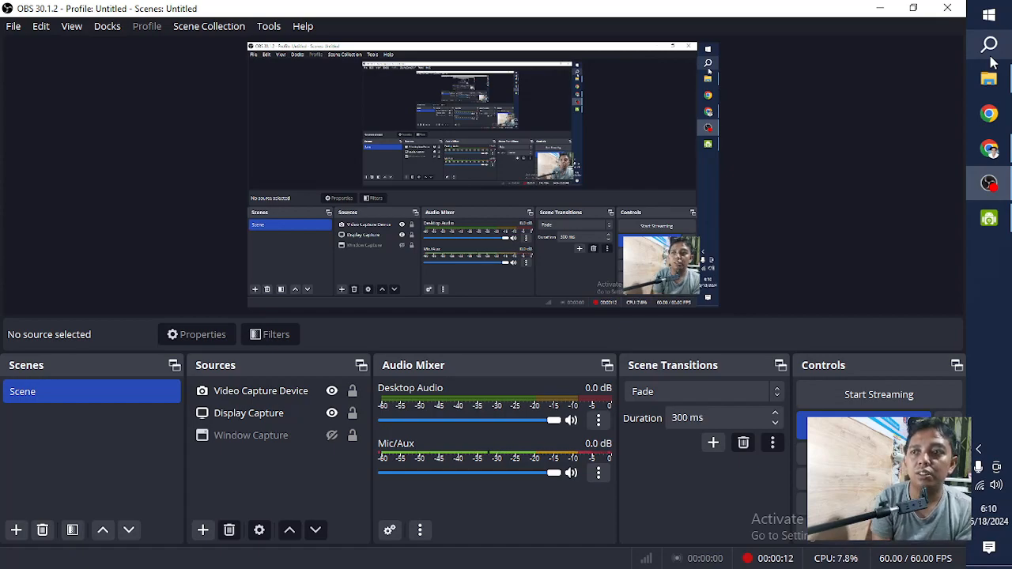
# - Launch IBM SPSS Statistics 25 and minimize the OBS and DroidCam Client windows
pyautogui.click(991, 55)
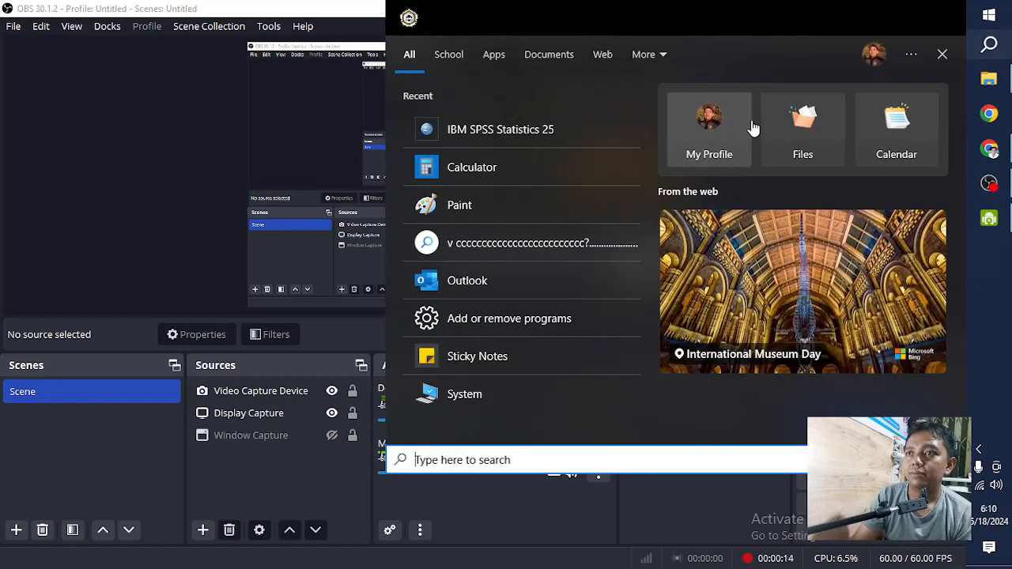
pyautogui.click(515, 132)
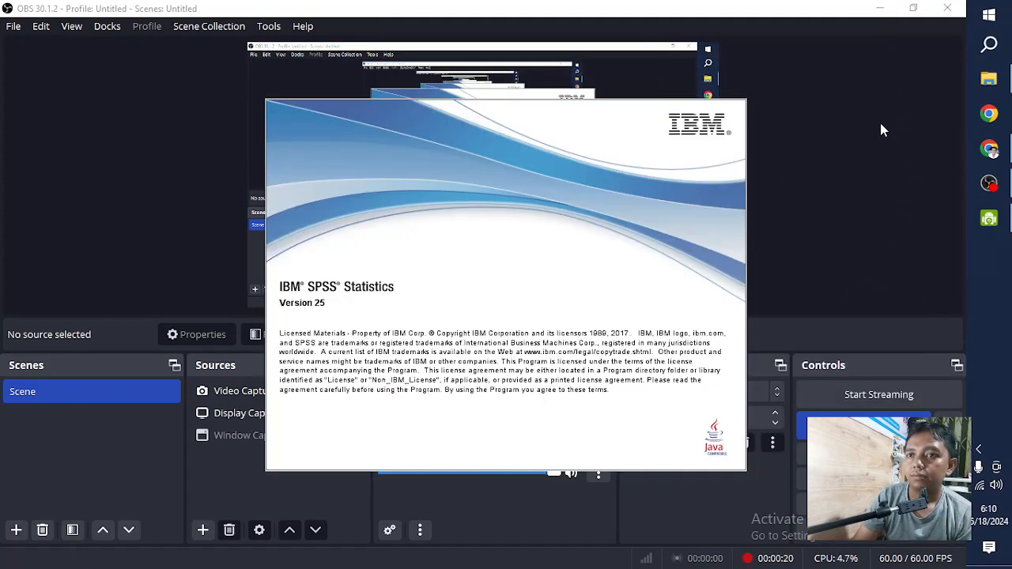
pyautogui.click(879, 8)
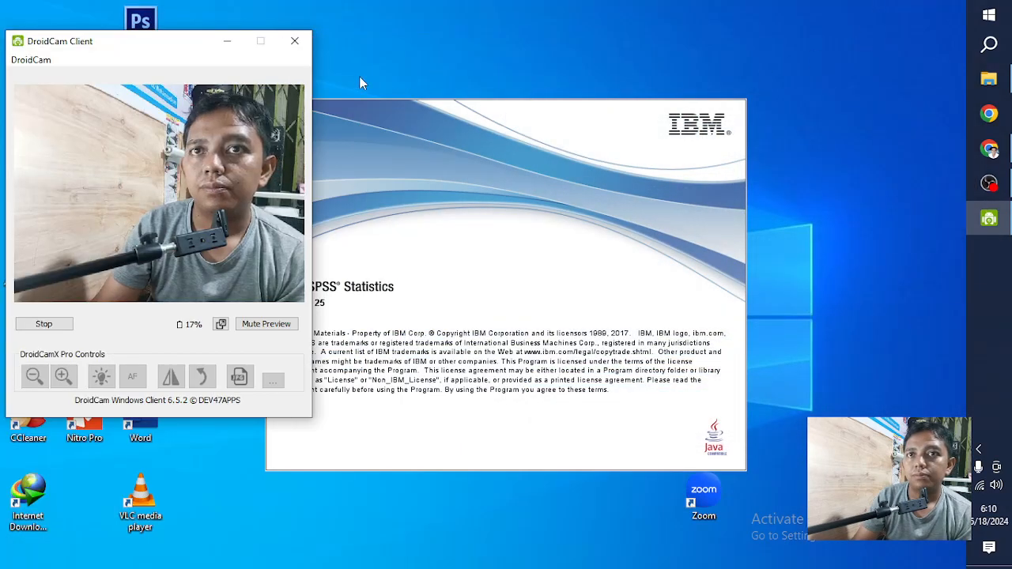
pyautogui.click(227, 40)
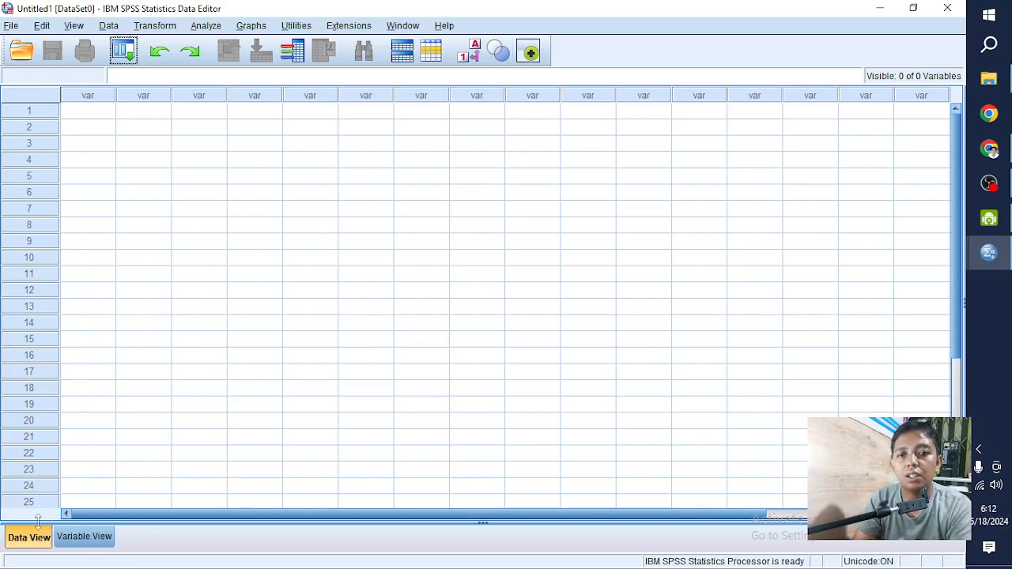
# - Compare the Variable View and Data View layouts of the empty dataset
pyautogui.click(84, 537)
pyautogui.click(42, 538)
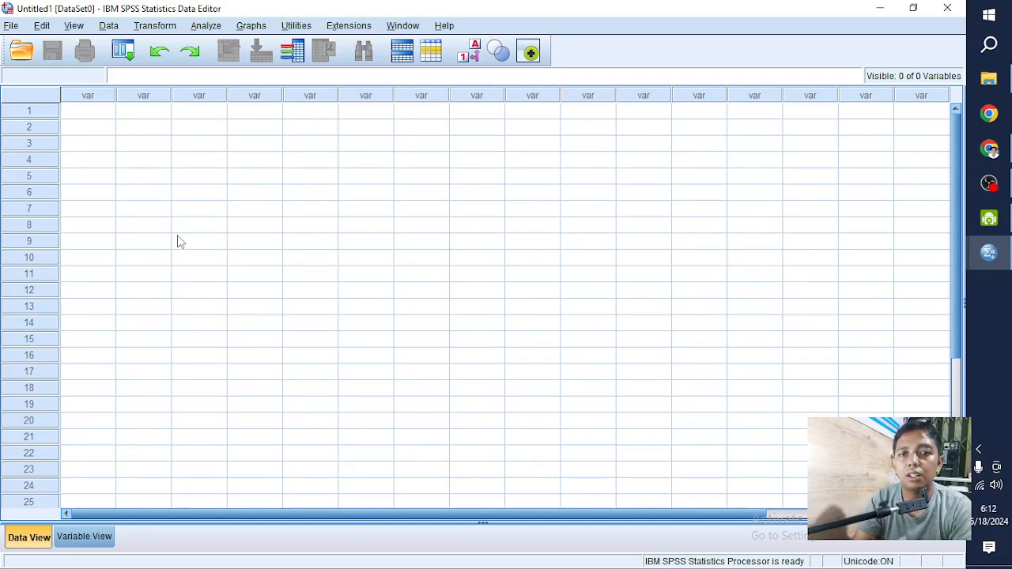
pyautogui.click(104, 536)
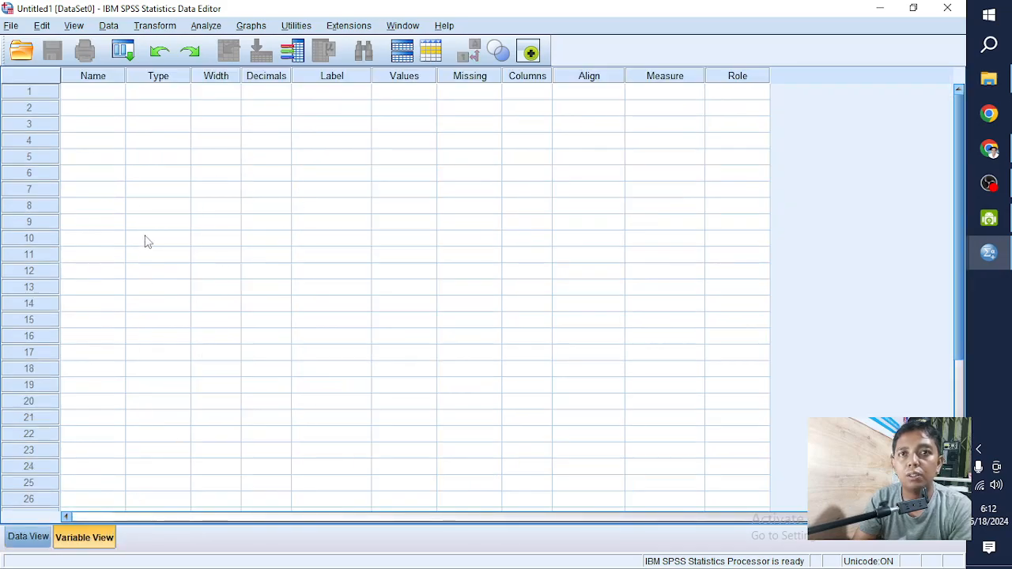
pyautogui.click(29, 537)
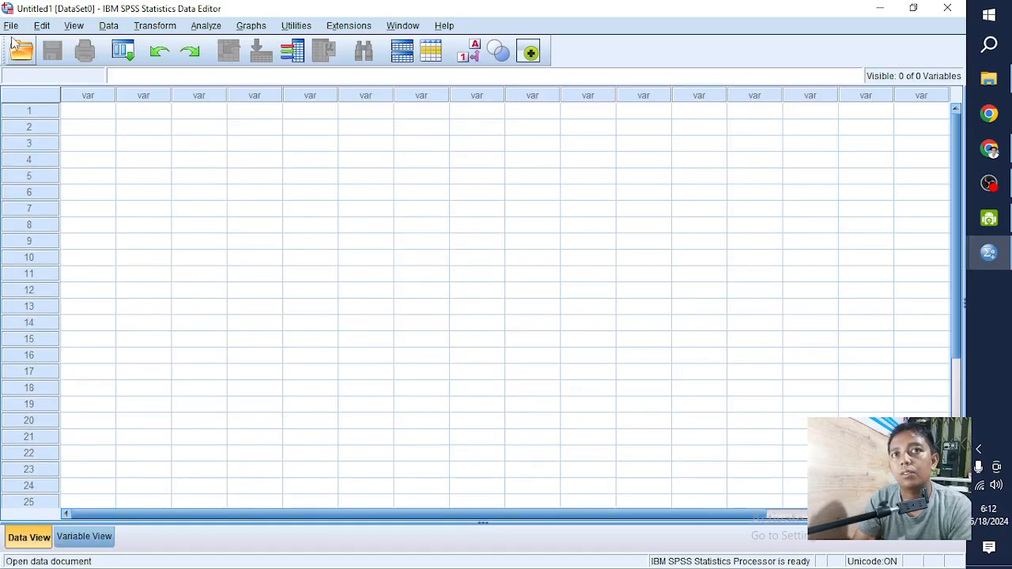
# - Enter the values 38, 39 and 40 in rows 1 to 3 of the first data column
pyautogui.click(107, 116)
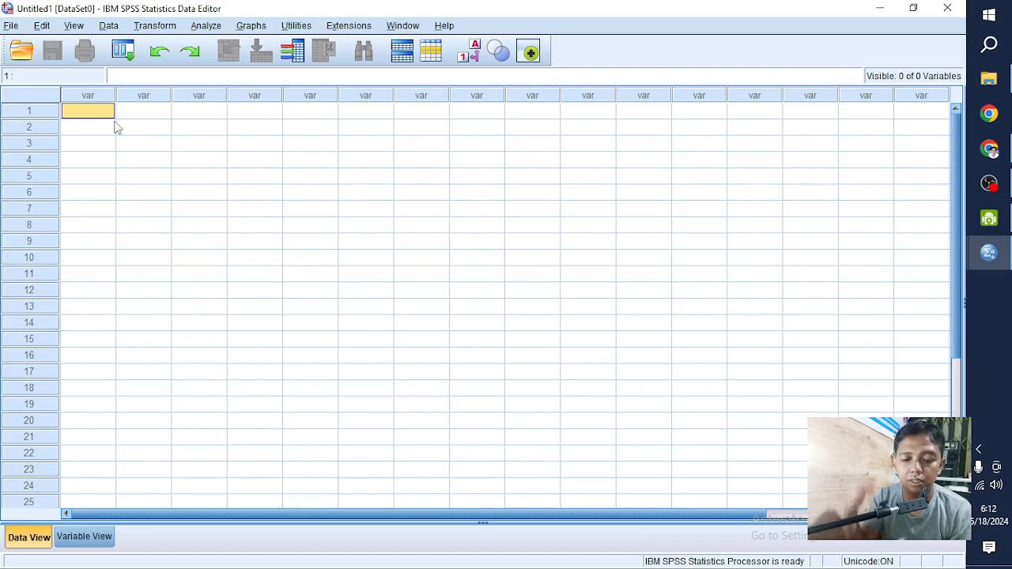
pyautogui.write('38')
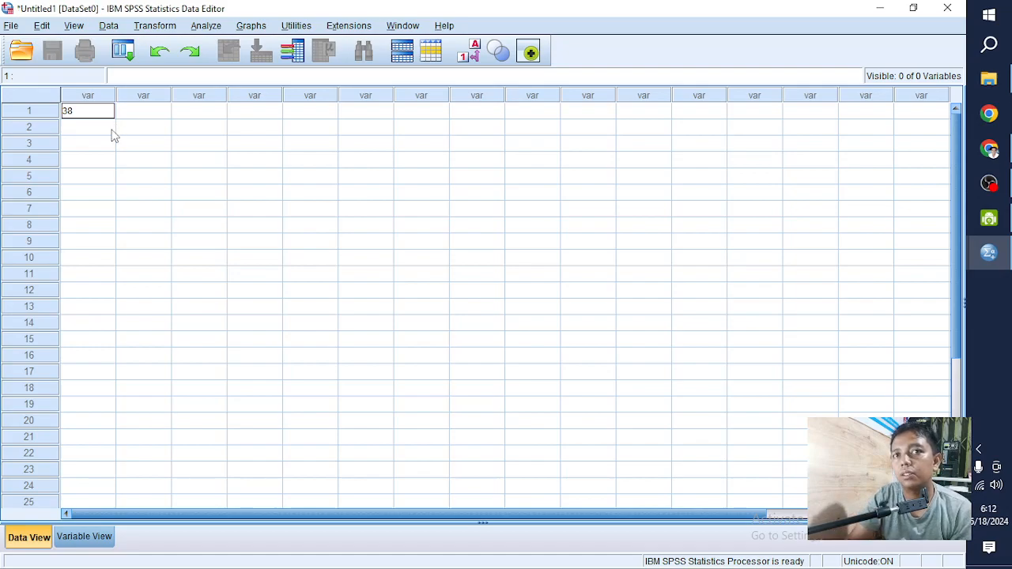
pyautogui.click(113, 136)
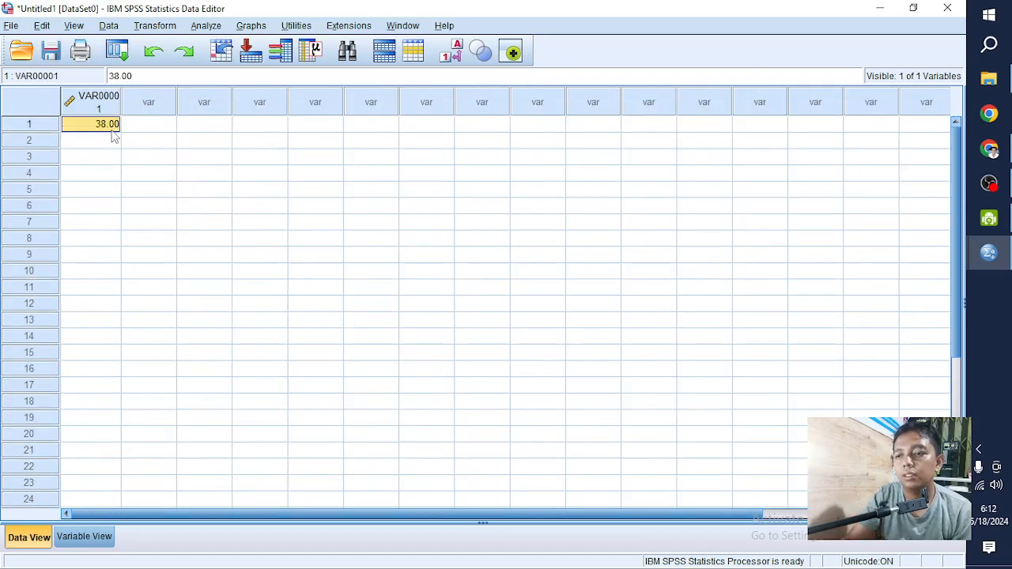
pyautogui.click(116, 145)
pyautogui.write('39')
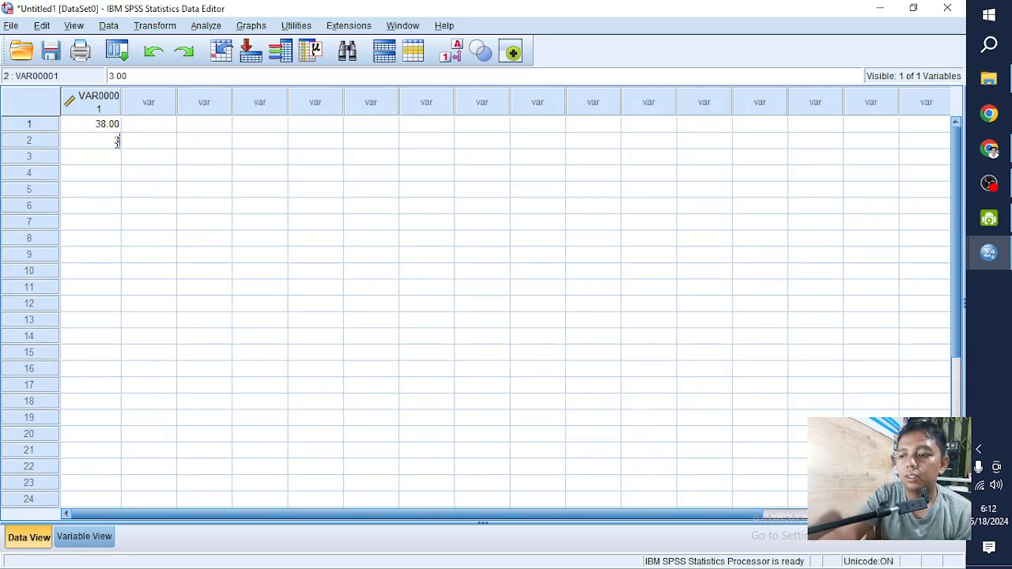
pyautogui.click(116, 172)
pyautogui.click(116, 161)
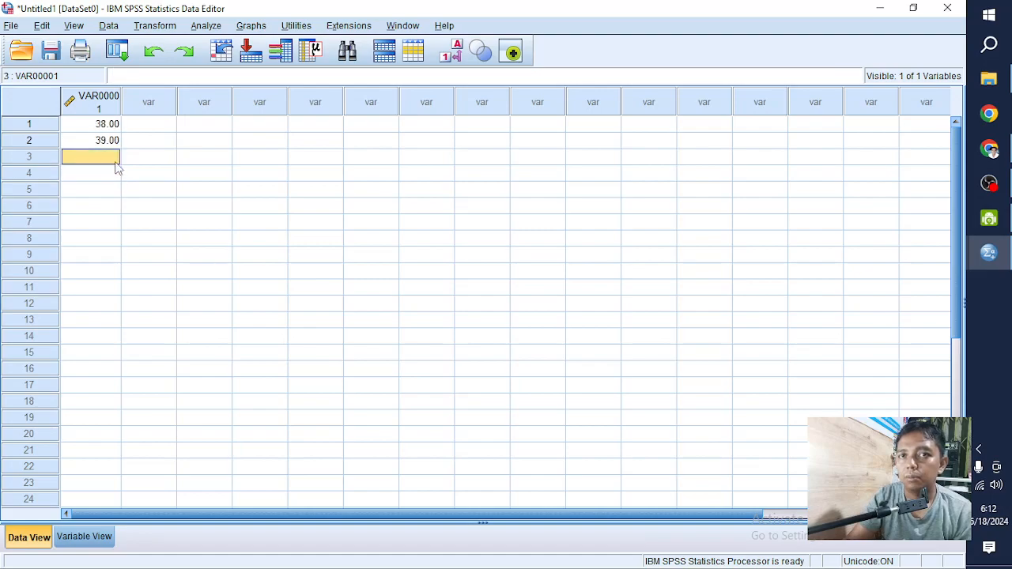
pyautogui.write('40')
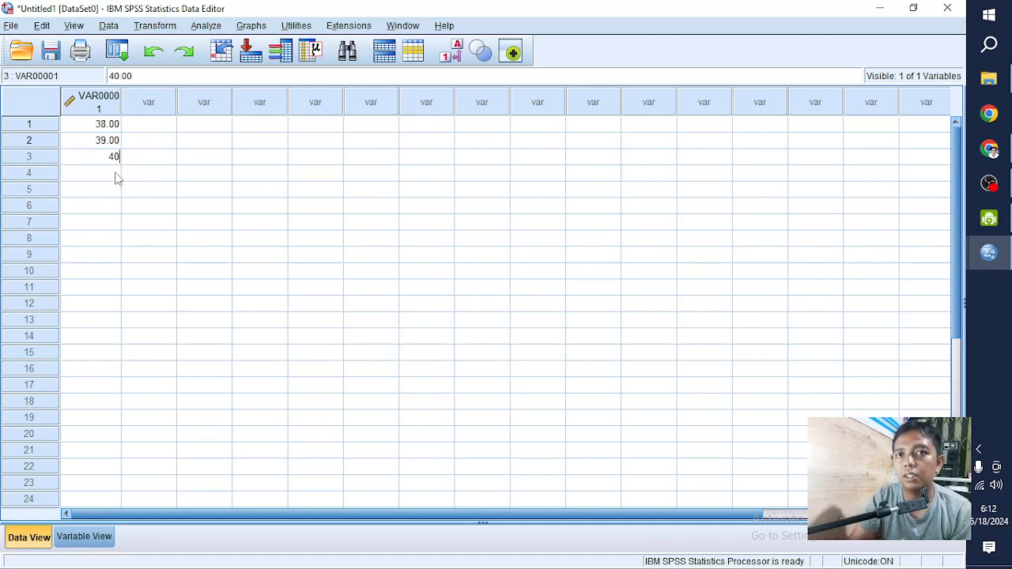
pyautogui.click(116, 177)
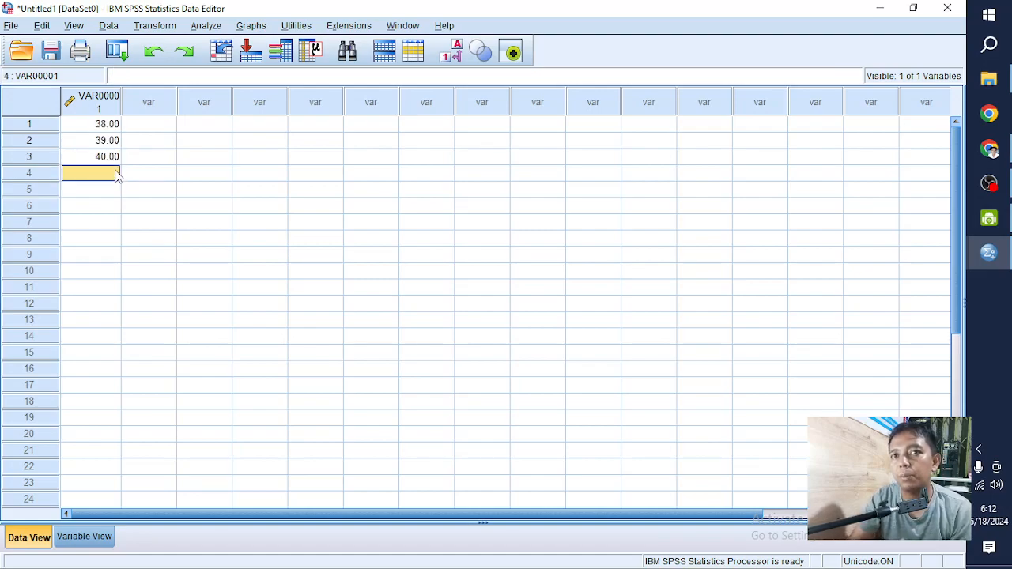
# - Open the first column's variable definition in Variable View and select its name
pyautogui.click(91, 112)
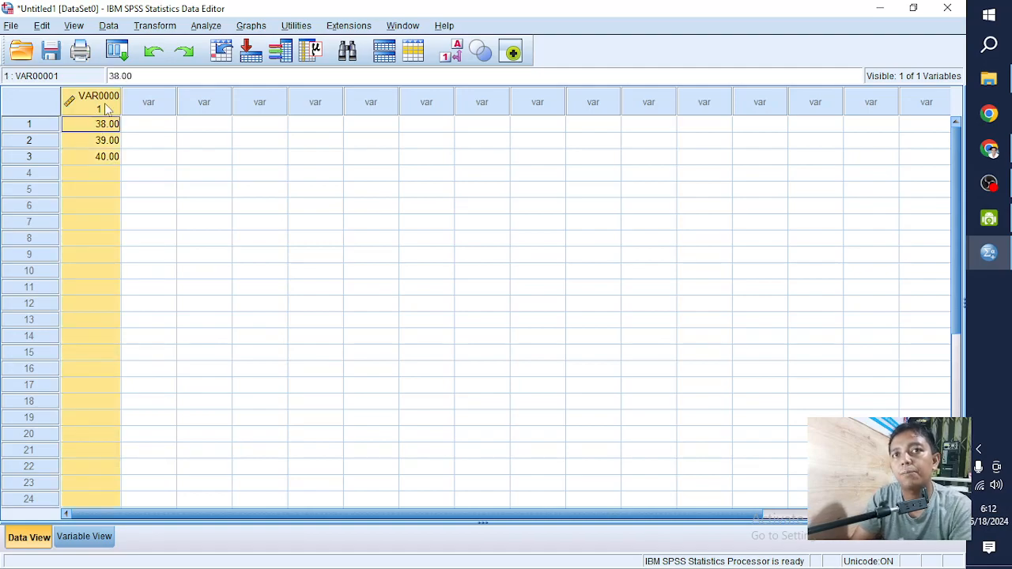
pyautogui.doubleClick(107, 109)
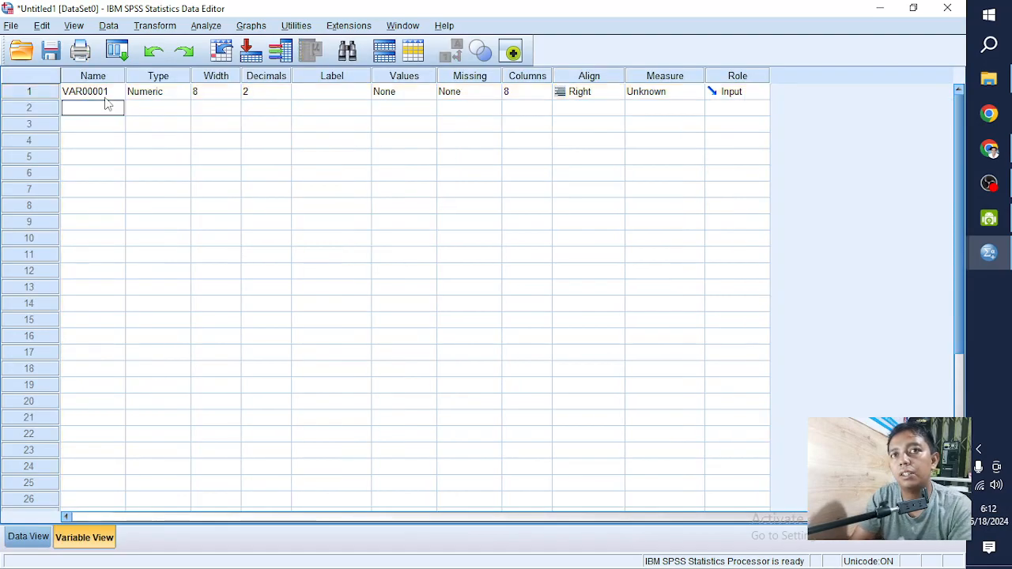
pyautogui.click(30, 538)
pyautogui.click(68, 539)
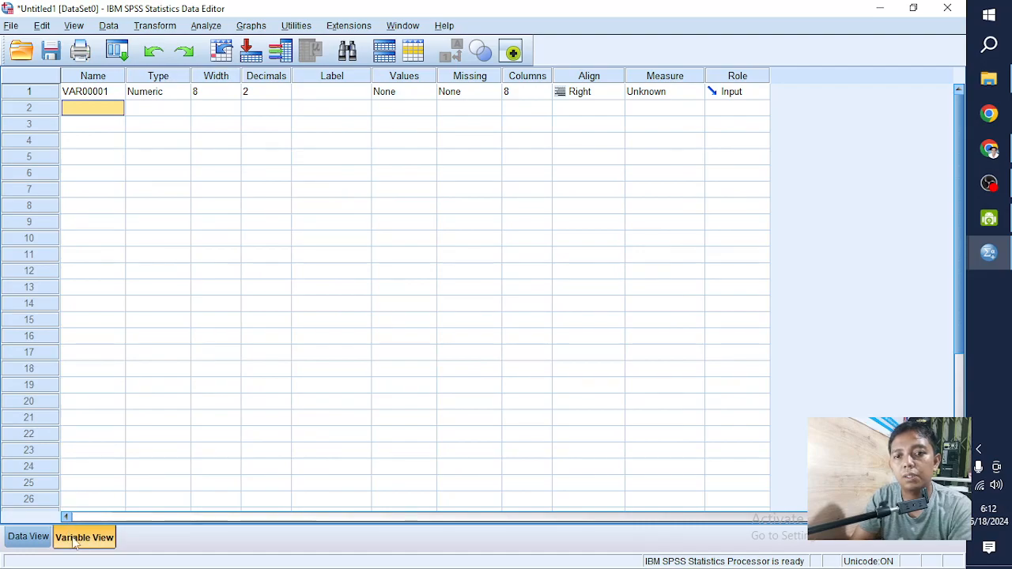
pyautogui.click(82, 93)
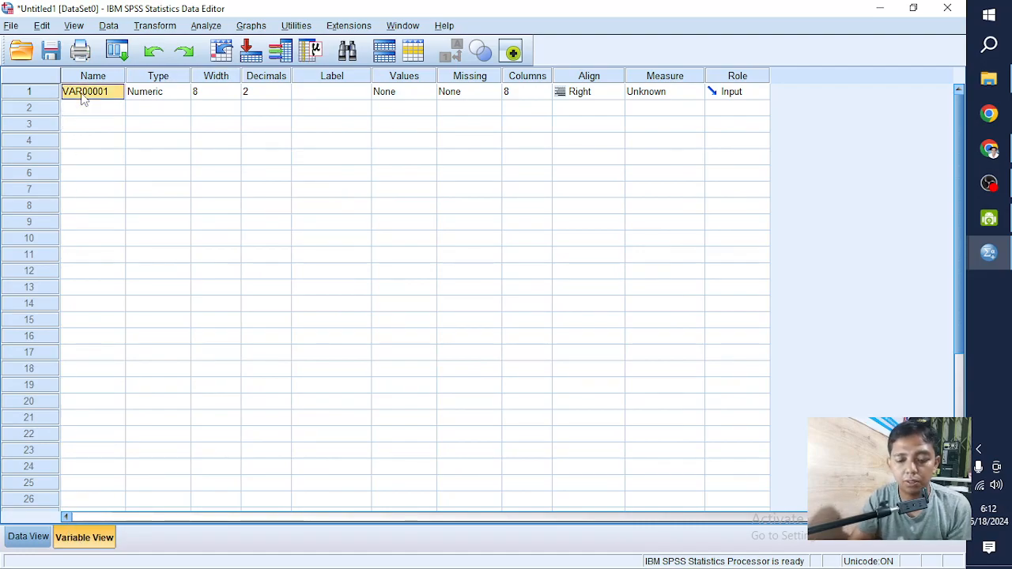
pyautogui.write('Hasil')
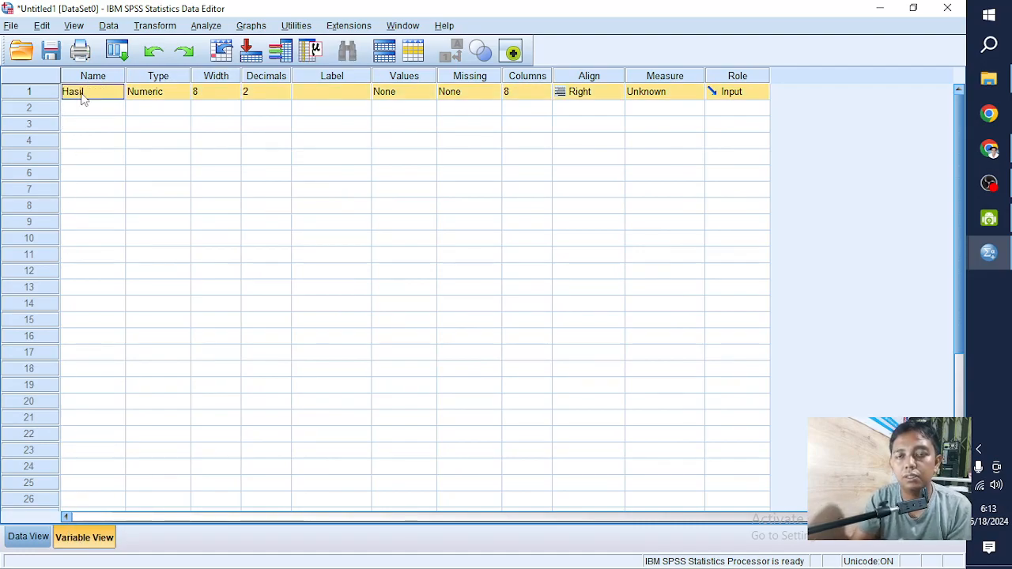
pyautogui.press('BackSpace')
pyautogui.press('BackSpace')
pyautogui.press('BackSpace')
pyautogui.press('BackSpace')
pyautogui.press('BackSpace')
pyautogui.write('Be')
pyautogui.press('BackSpace')
pyautogui.press('BackSpace')
pyautogui.press('BackSpace')
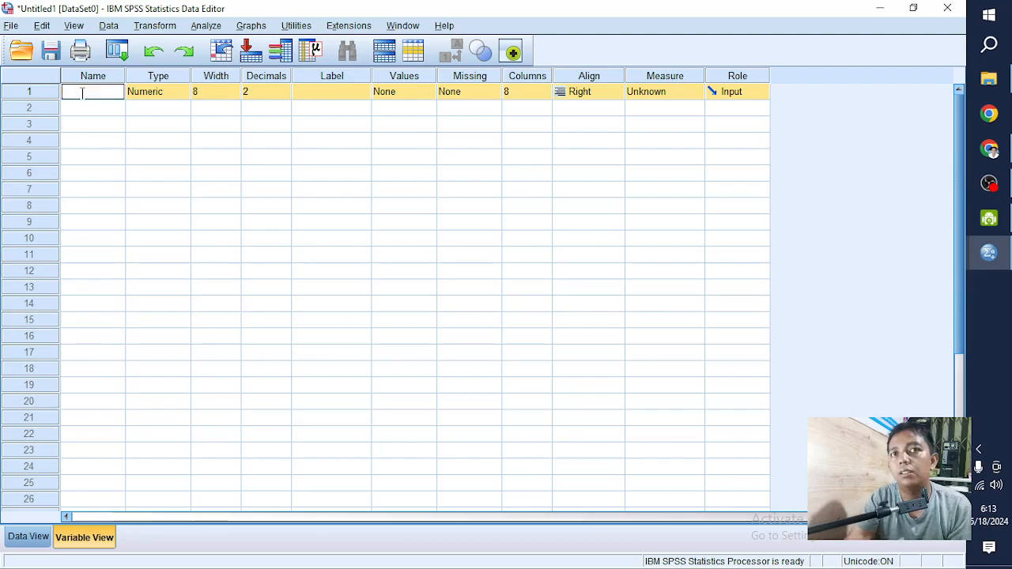
pyautogui.write('Hasi')
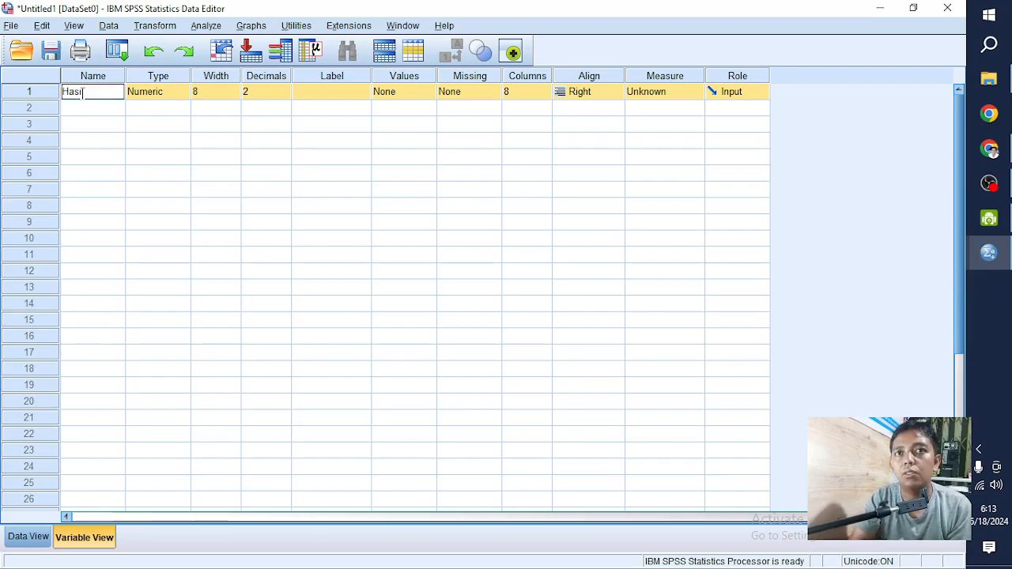
pyautogui.press('BackSpace')
pyautogui.press('BackSpace')
pyautogui.press('BackSpace')
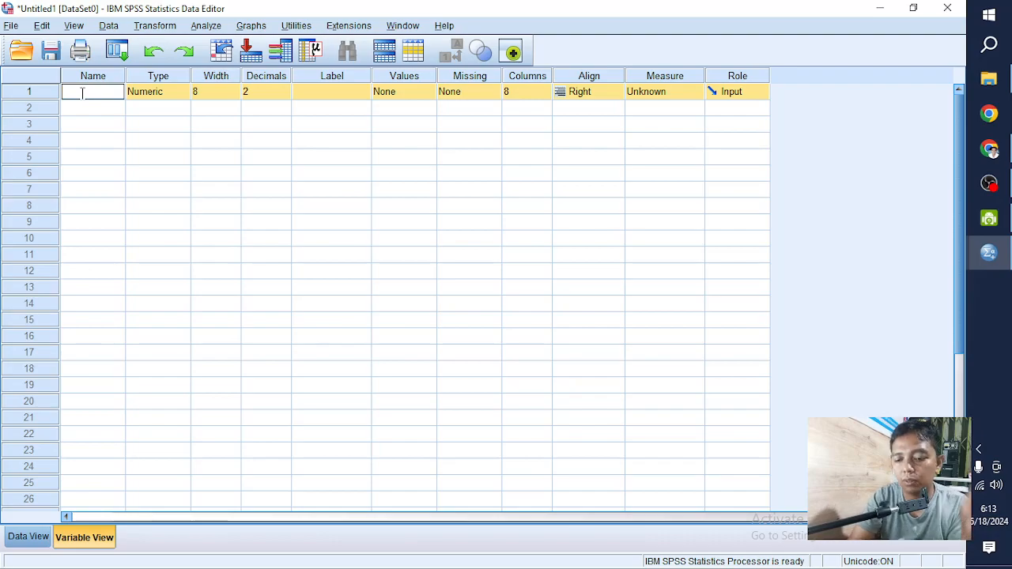
# - Rename the first variable to X1 and give it the label Hasil Belajar
pyautogui.write('x1')
pyautogui.press('BackSpace')
pyautogui.press('BackSpace')
pyautogui.write('X1')
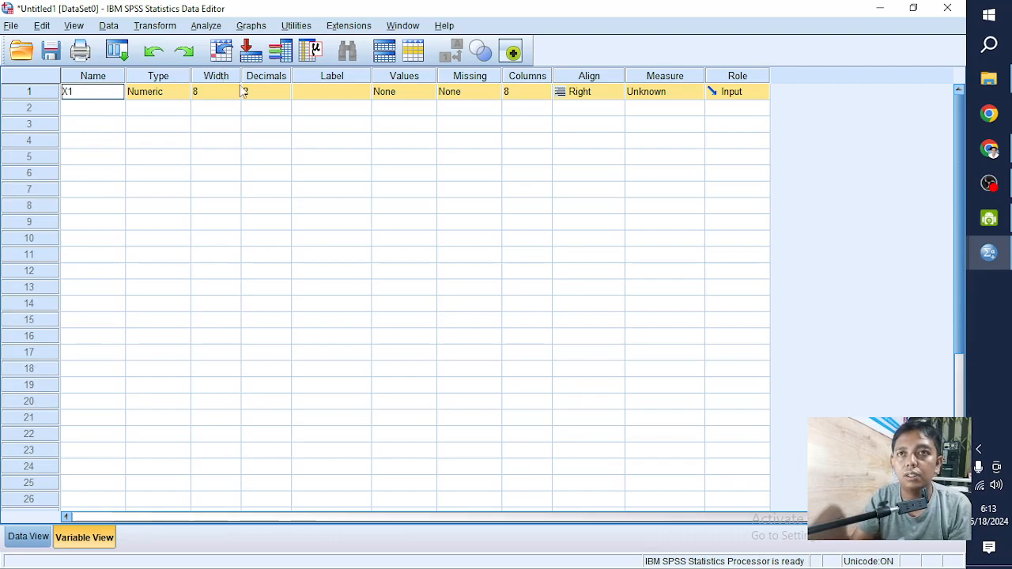
pyautogui.click(313, 94)
pyautogui.write('Hasil Belajar')
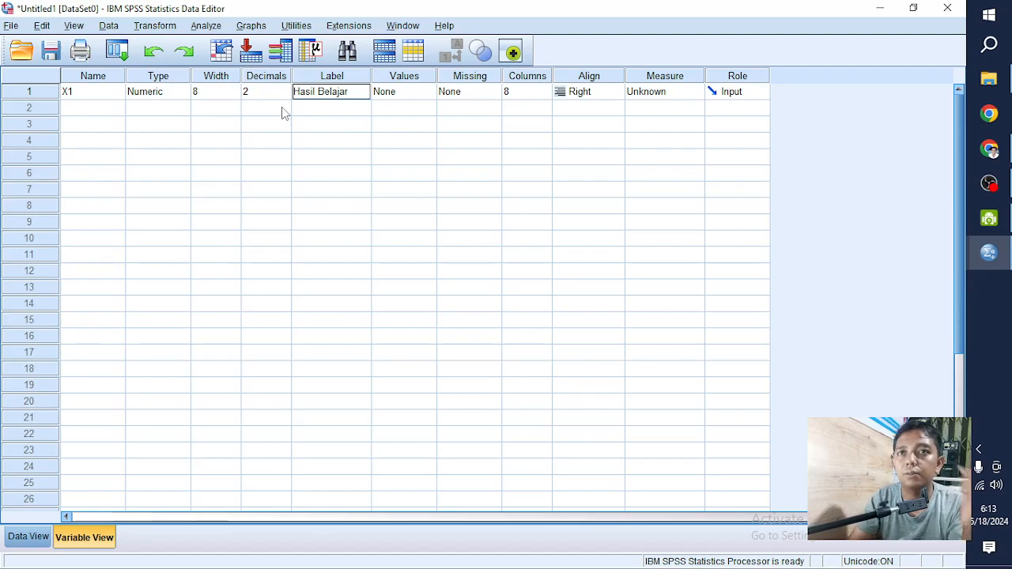
# - Set the decimals of X1 to 0 and check how its values display in Data View
pyautogui.click(278, 94)
pyautogui.click(284, 95)
pyautogui.click(283, 95)
pyautogui.click(28, 537)
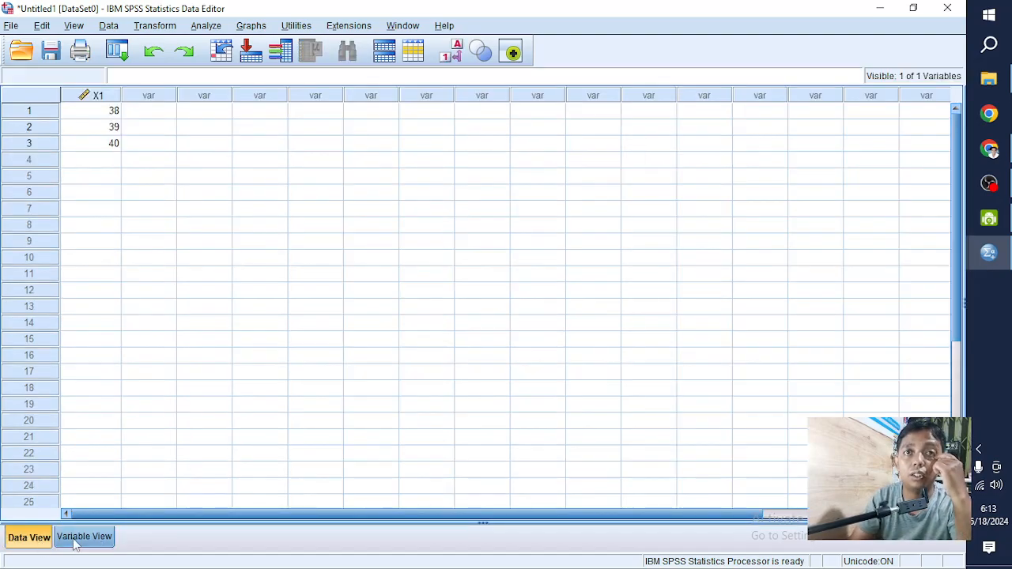
pyautogui.click(73, 540)
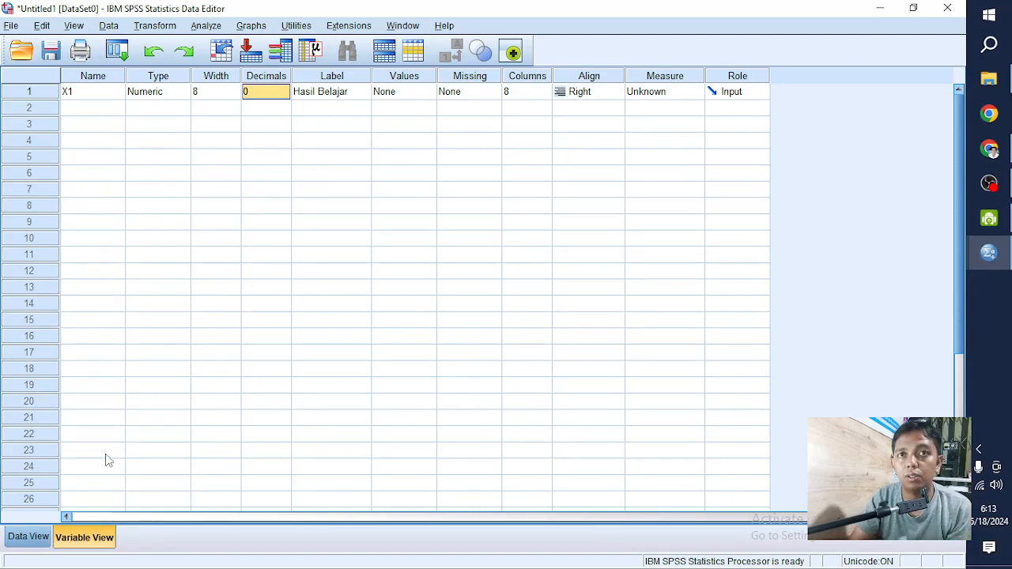
# - Enter 33.82 in row 1 of the second data column
pyautogui.click(46, 537)
pyautogui.click(150, 117)
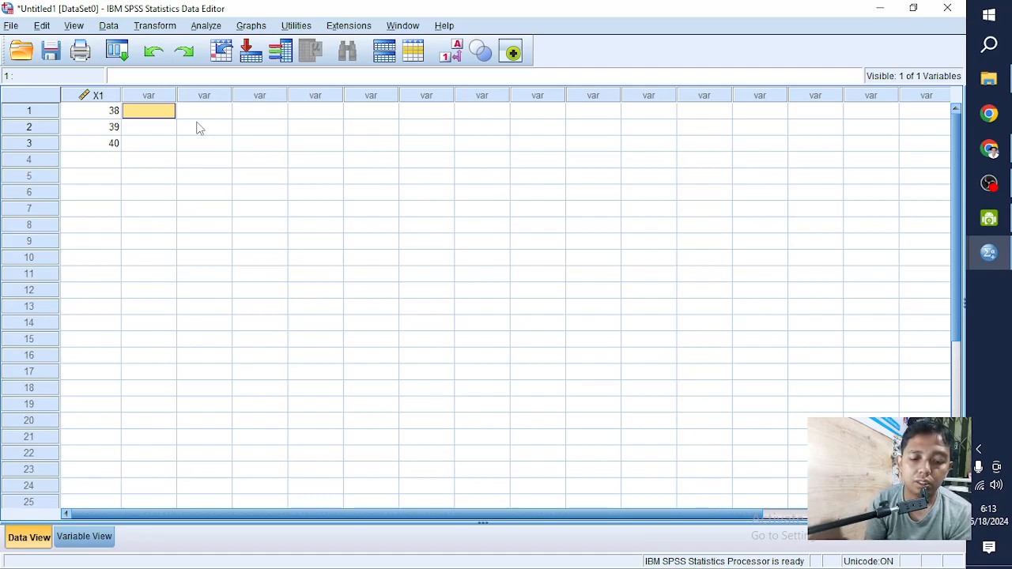
pyautogui.write('33')
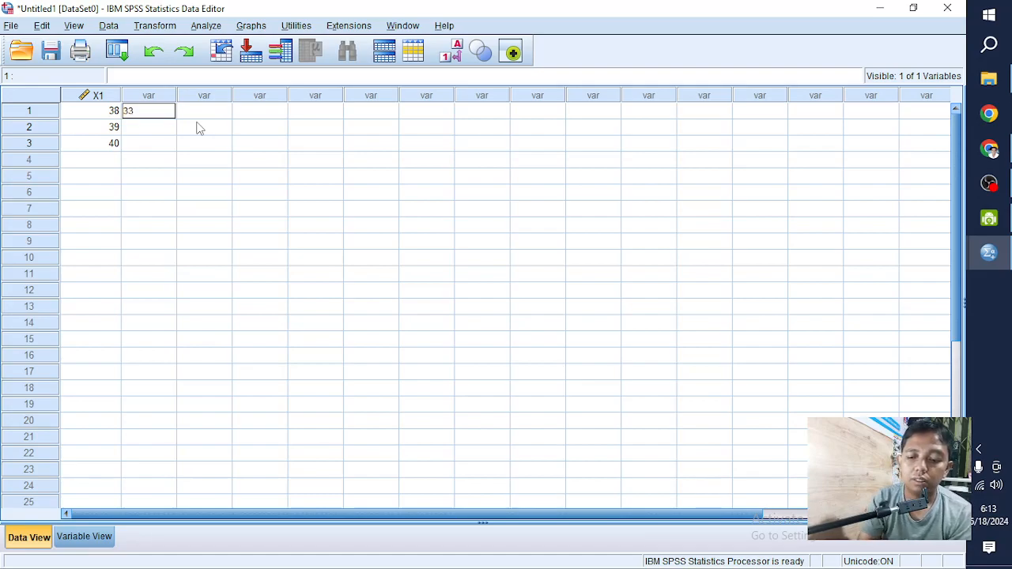
pyautogui.write('.82')
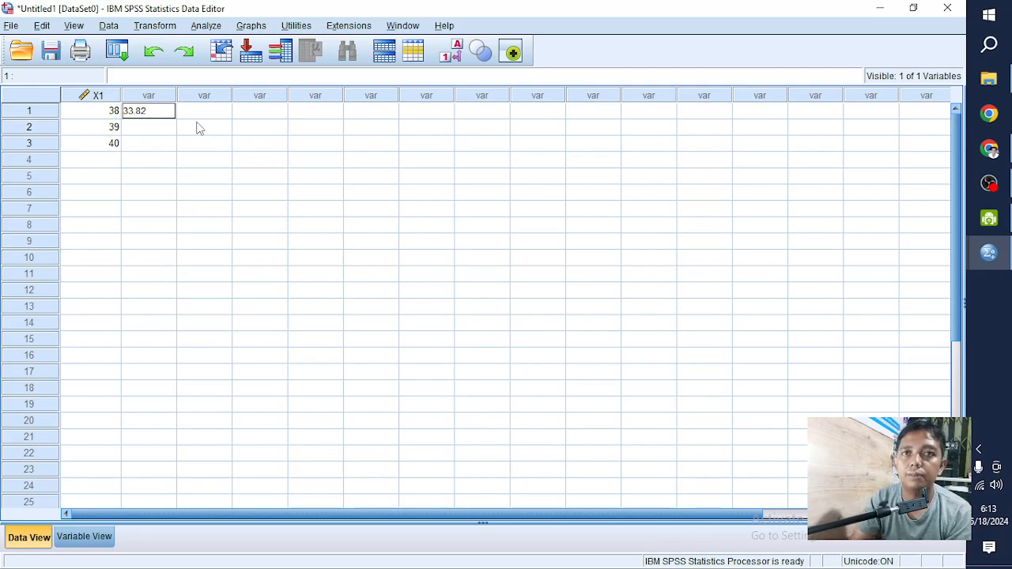
pyautogui.press('Return')
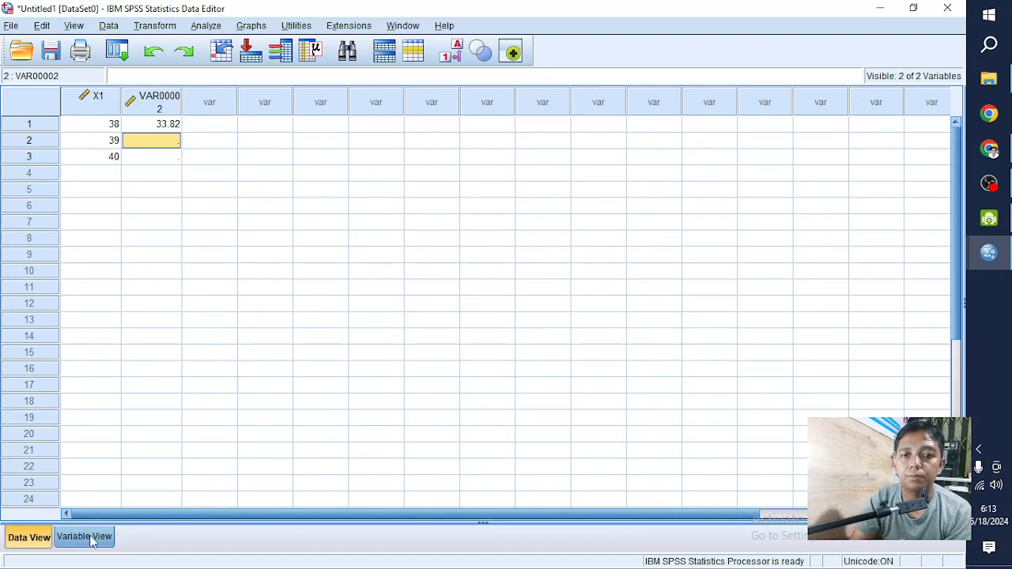
# - Rename the second variable to CH and give it the label Cursh Hujan
pyautogui.click(85, 537)
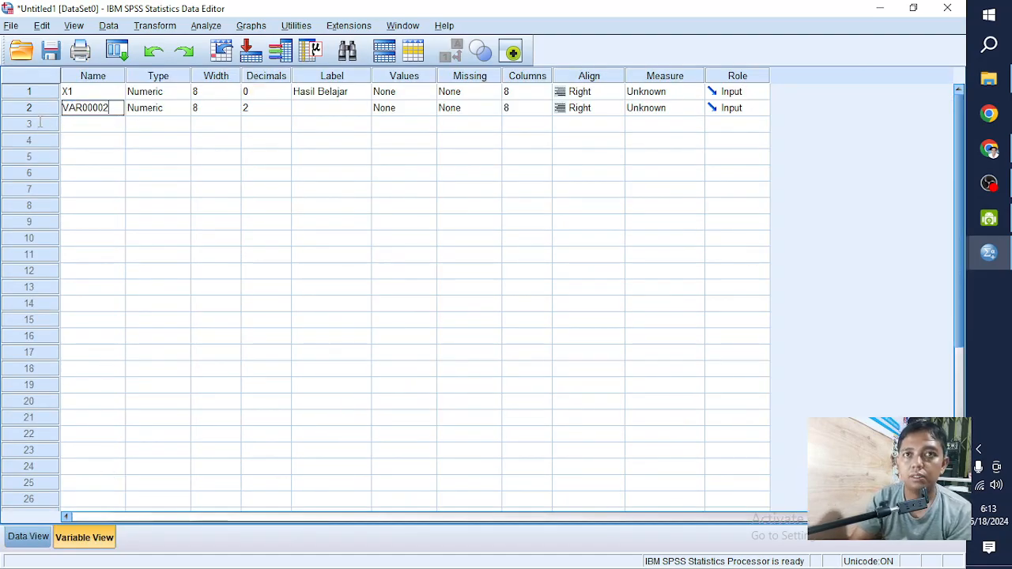
pyautogui.doubleClick(62, 111)
pyautogui.write('CH')
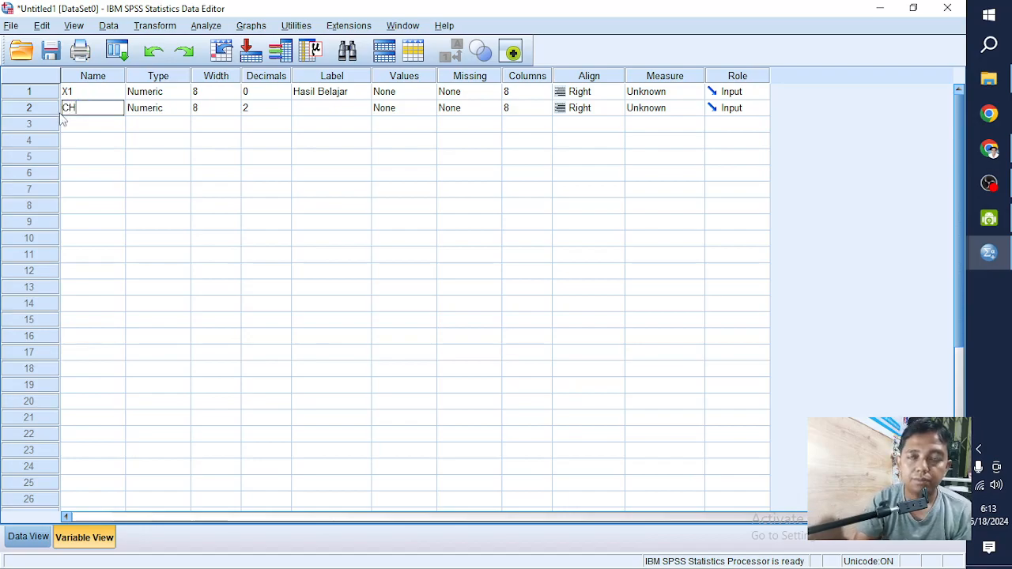
pyautogui.click(296, 108)
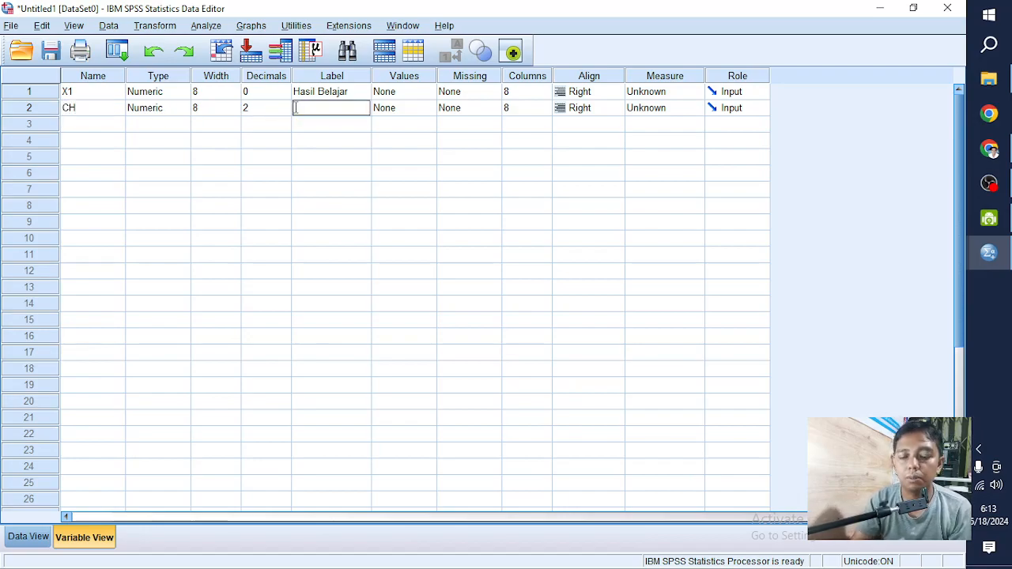
pyautogui.write('Cursh Hujan')
pyautogui.click(215, 190)
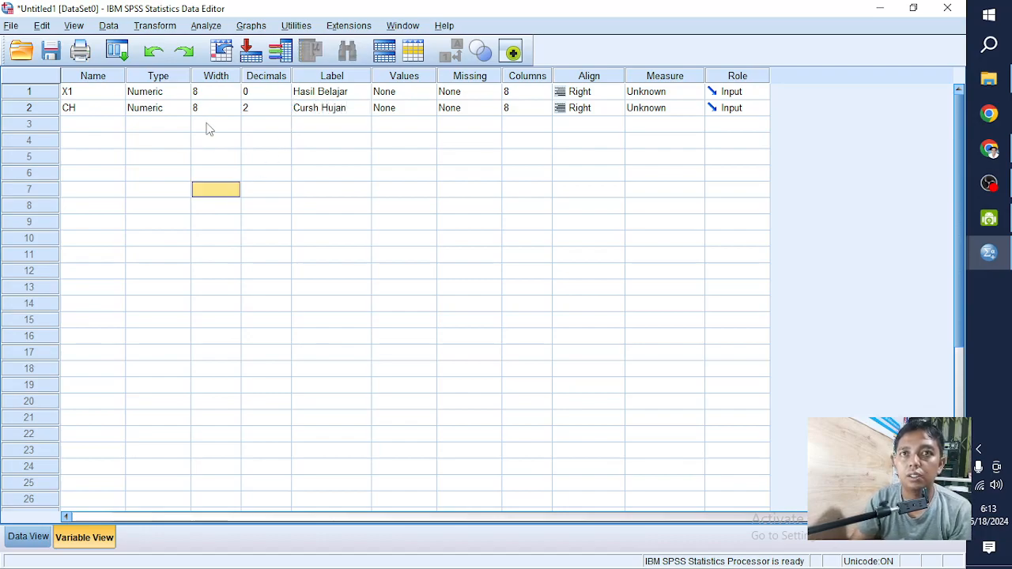
# - Examine the Variable Type options of X1 and check the data in Data View, leaving the type unchanged
pyautogui.click(183, 81)
pyautogui.click(184, 90)
pyautogui.click(185, 91)
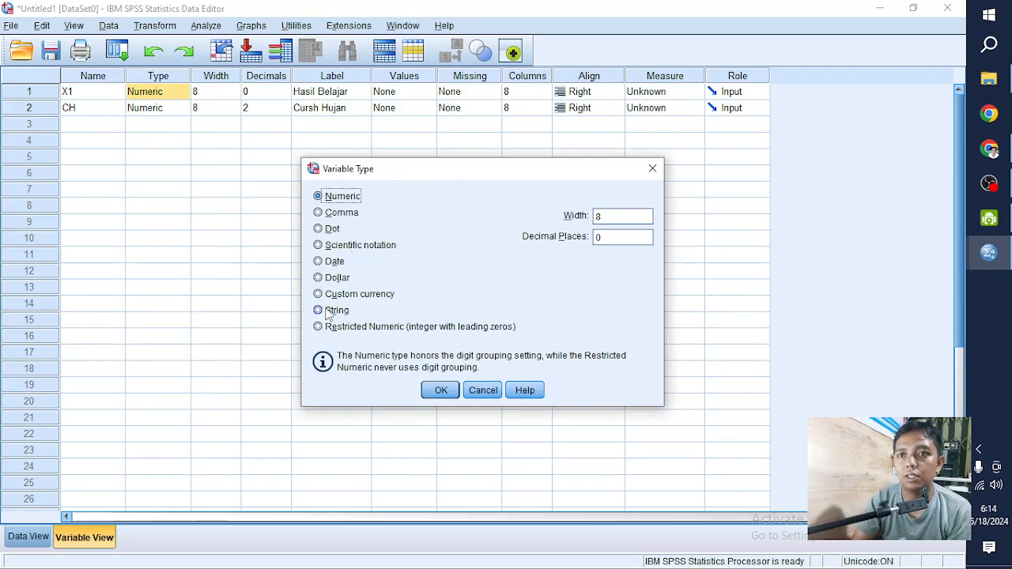
pyautogui.click(650, 170)
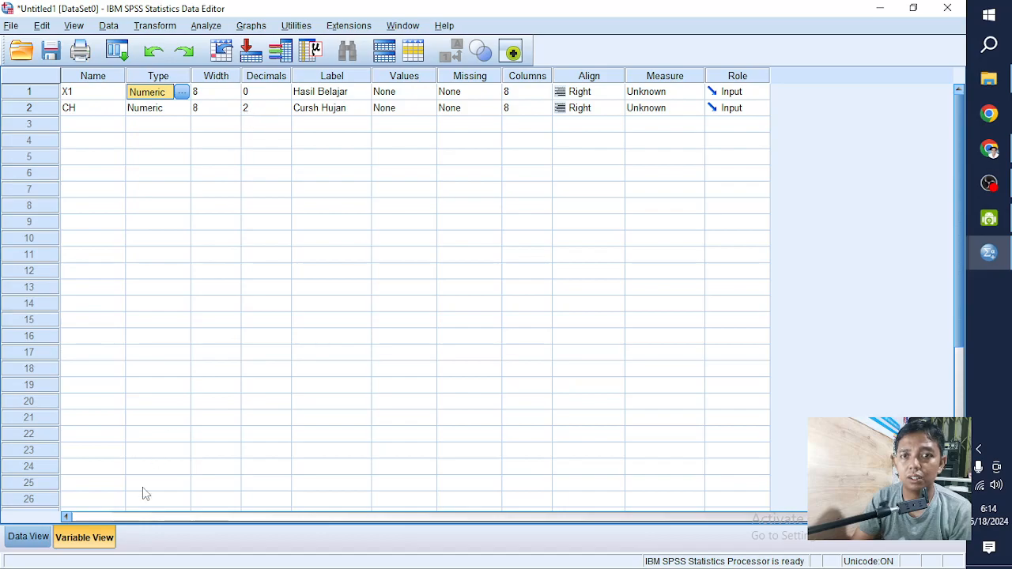
pyautogui.click(28, 536)
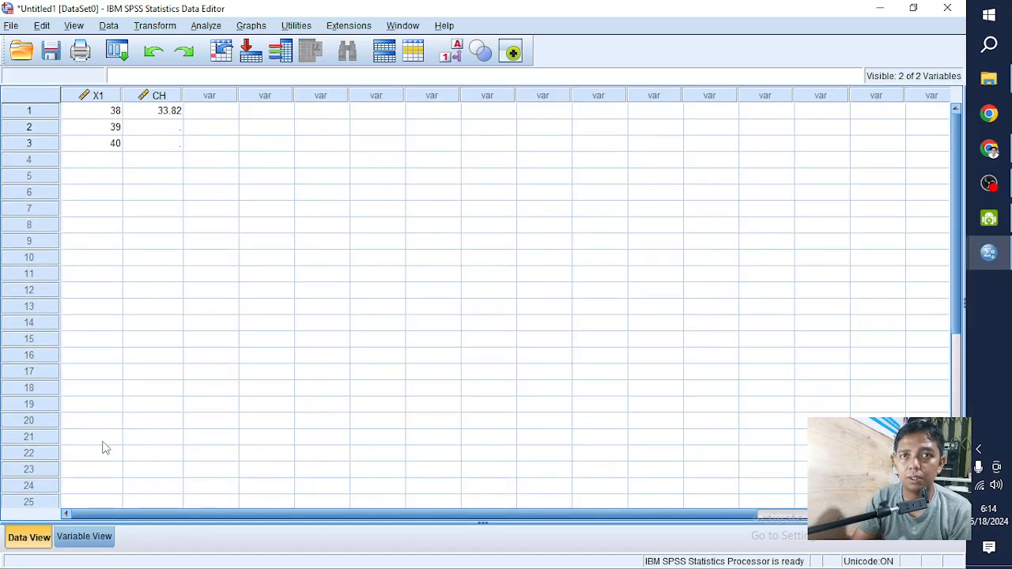
pyautogui.click(84, 537)
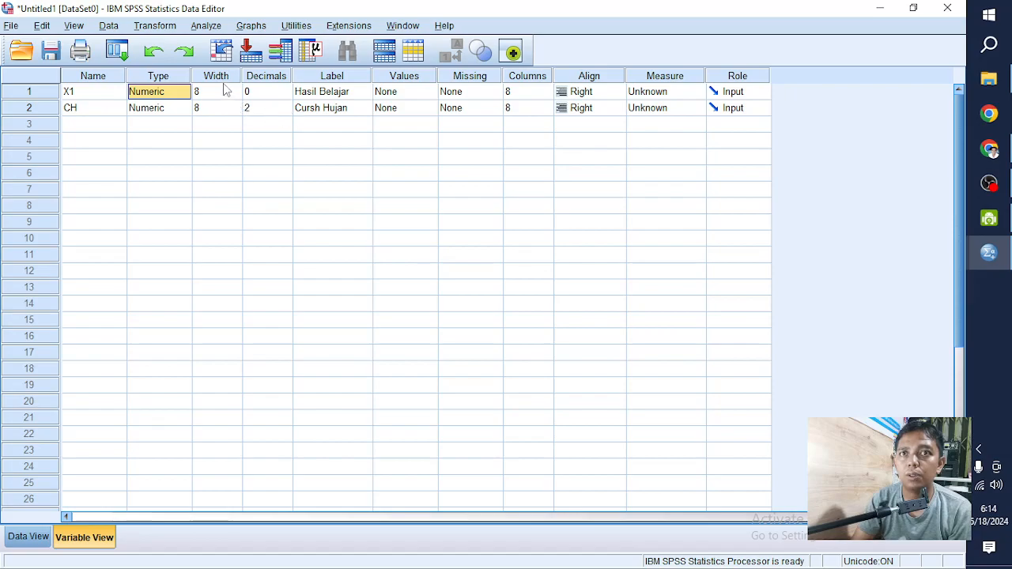
# - Try to set the width of variable CH to 1
pyautogui.click(227, 109)
pyautogui.write('1')
pyautogui.click(38, 537)
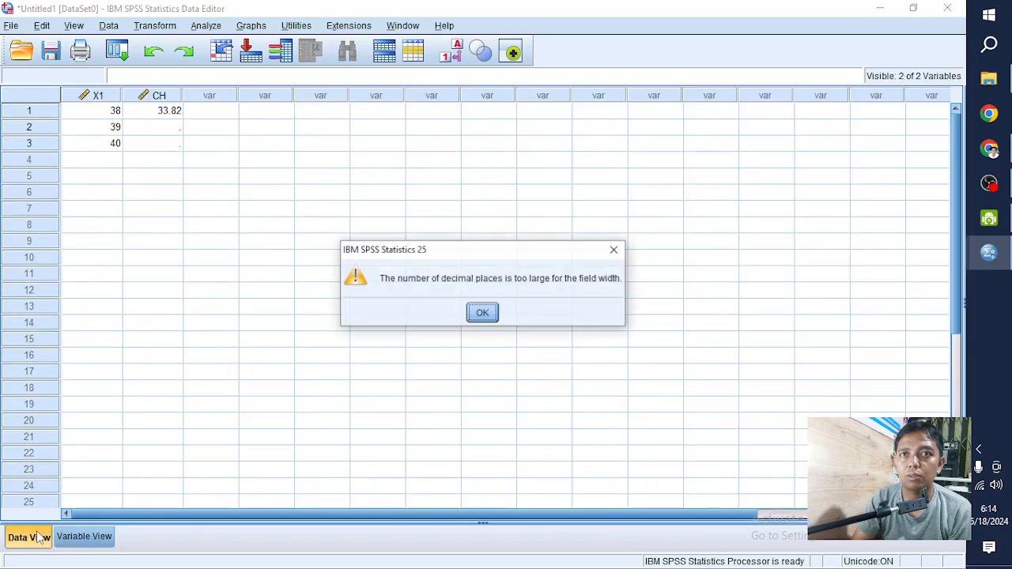
pyautogui.click(479, 315)
pyautogui.click(87, 538)
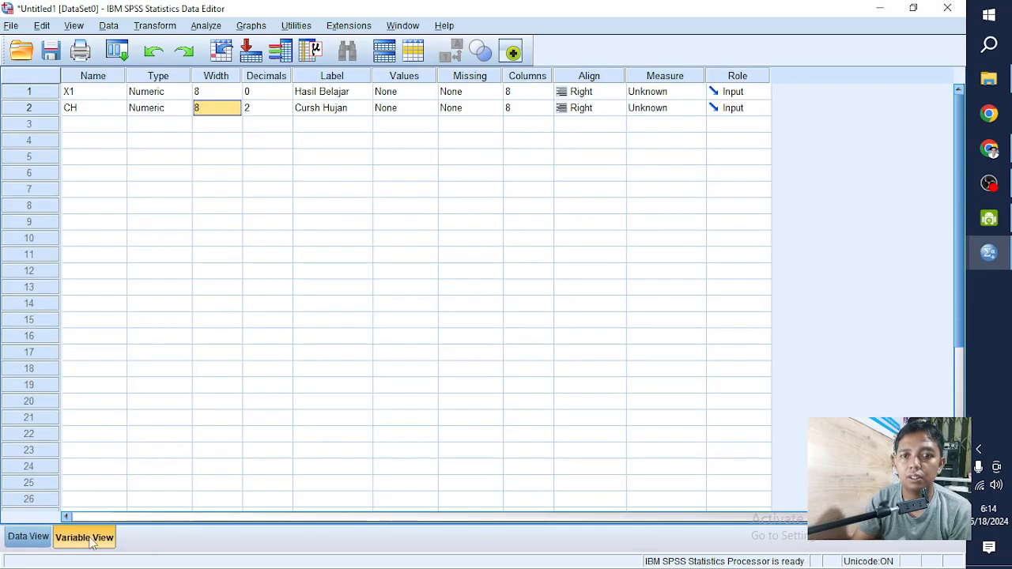
# - Set the width of variable CH to 15
pyautogui.click(220, 108)
pyautogui.write('15')
pyautogui.click(175, 277)
# - Widen the CH column in Data View to a column width of 11, and return to Variable View
pyautogui.click(38, 537)
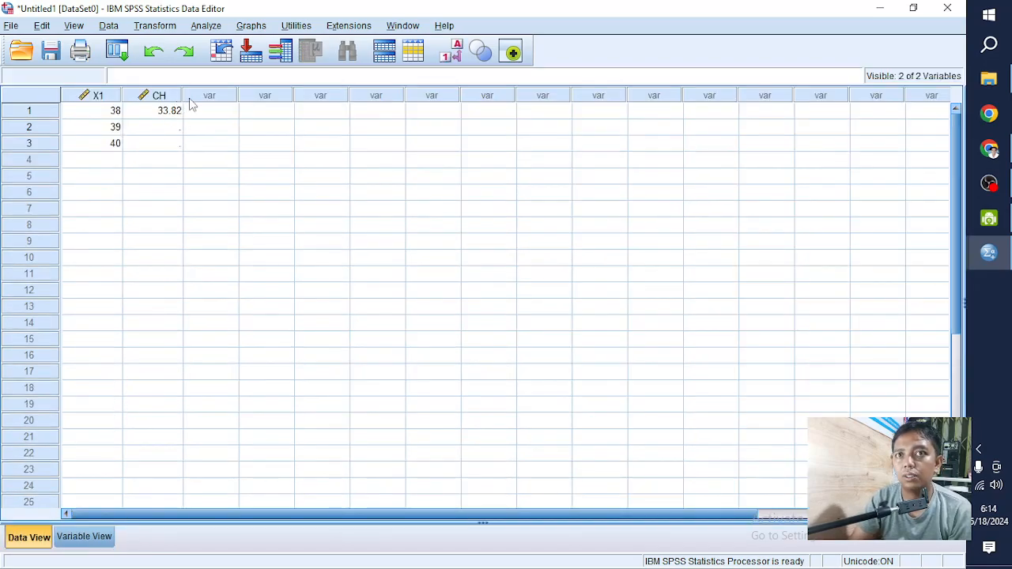
pyautogui.moveTo(181, 96); pyautogui.dragTo(205, 96)
pyautogui.click(212, 96)
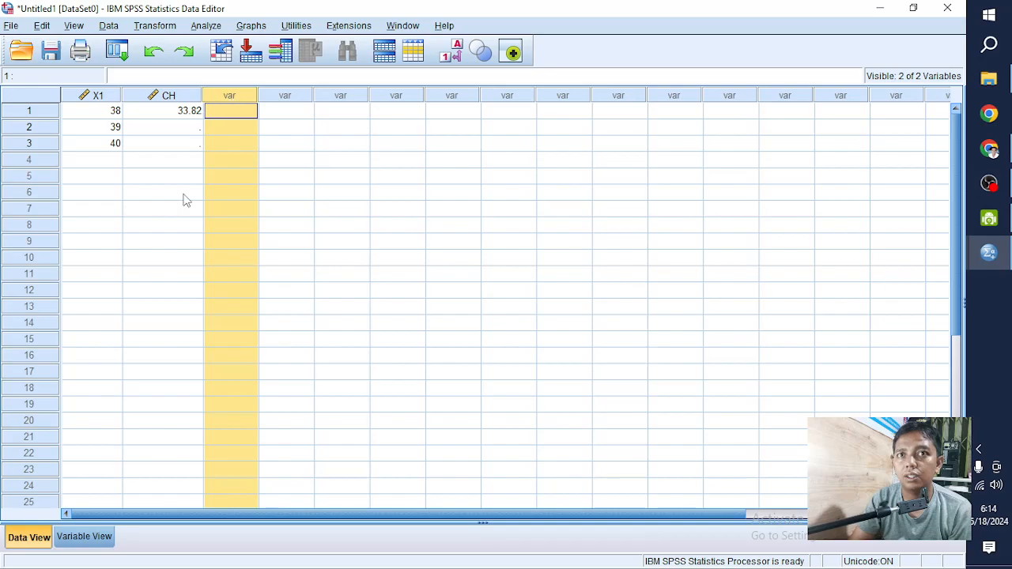
pyautogui.click(95, 531)
pyautogui.click(28, 536)
pyautogui.click(84, 538)
# - Correct the label of CH to Curah Hujan and check the data in Data View
pyautogui.click(222, 109)
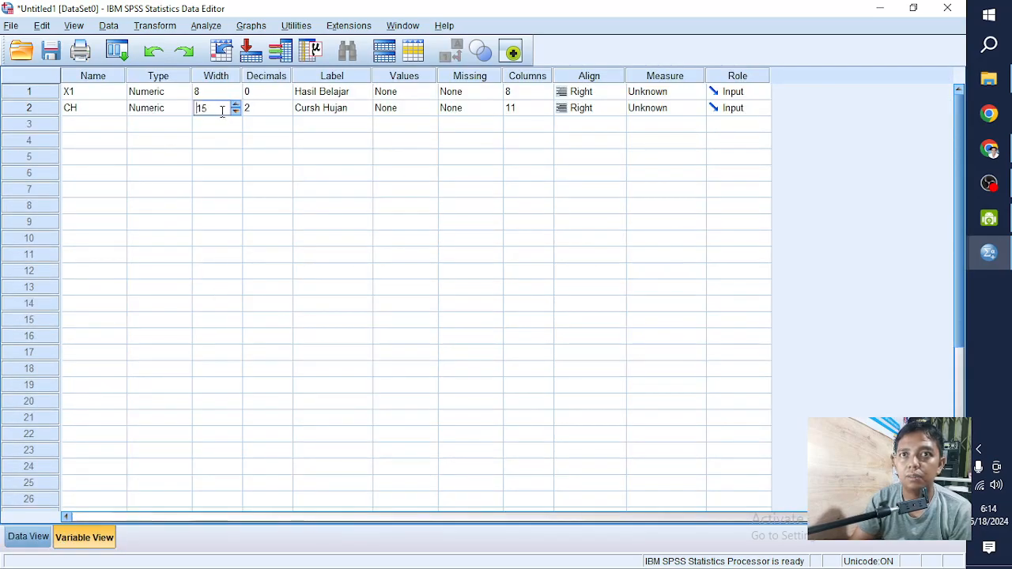
pyautogui.click(316, 112)
pyautogui.click(315, 113)
pyautogui.press('BackSpace')
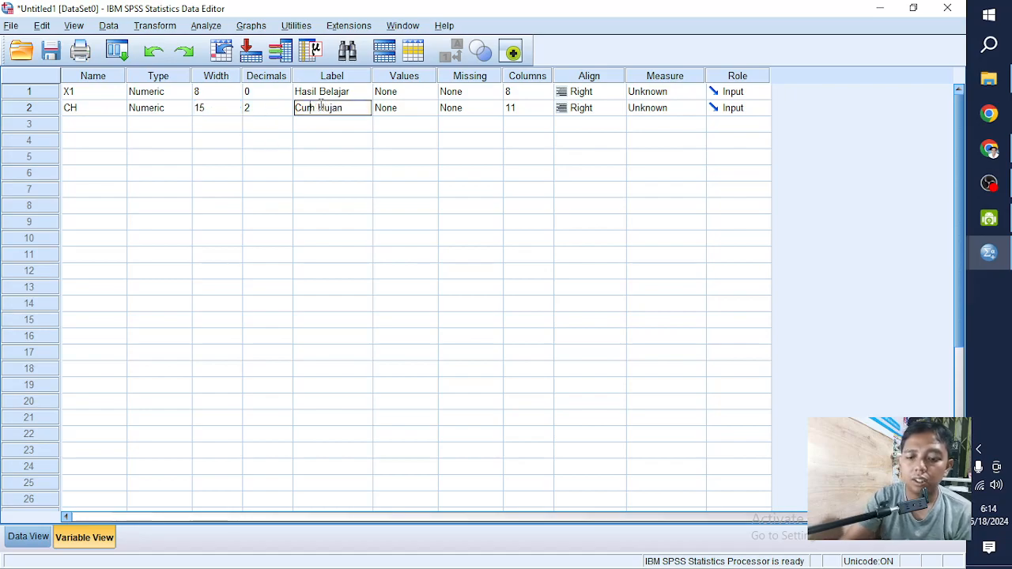
pyautogui.write('a')
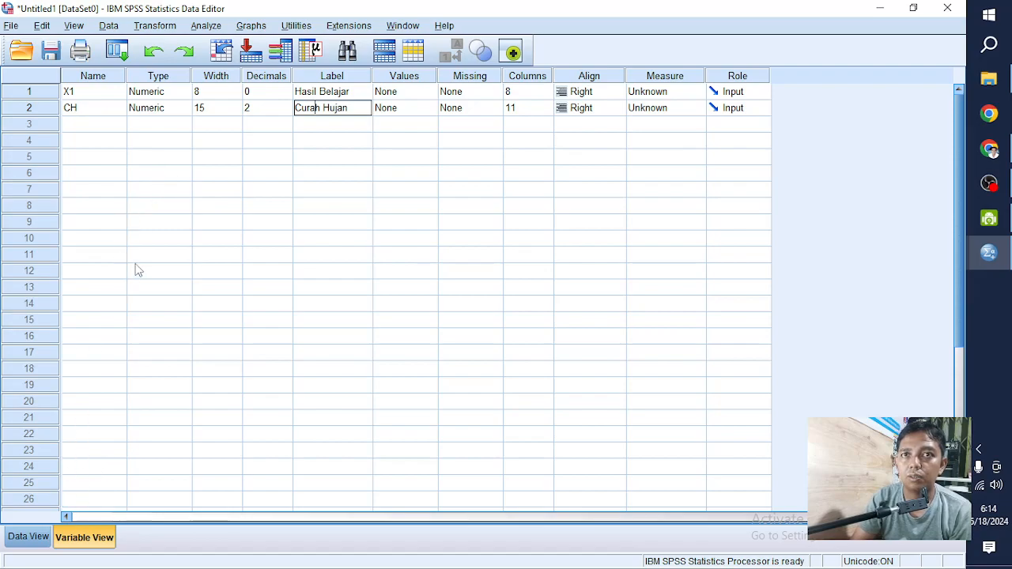
pyautogui.click(28, 536)
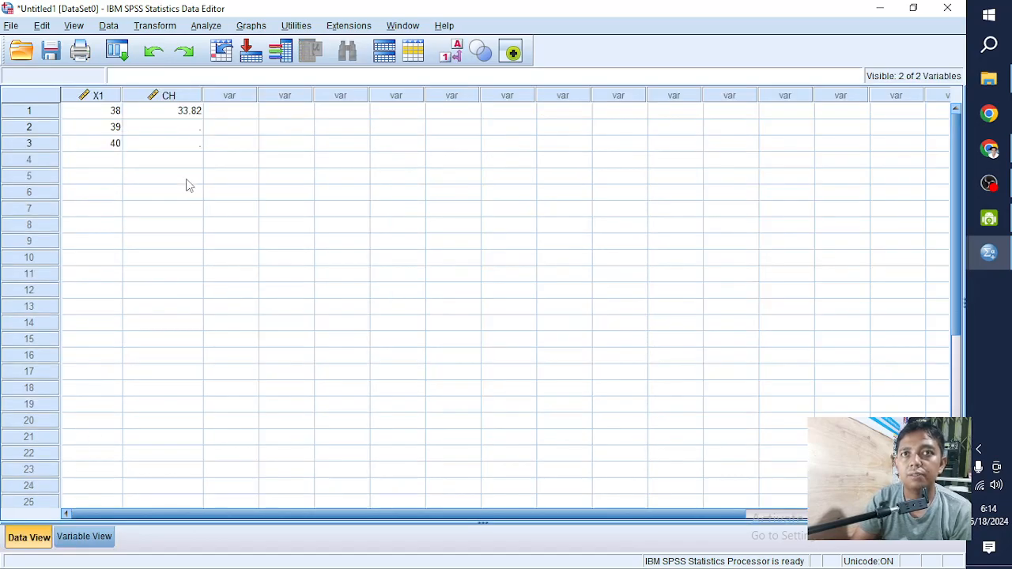
pyautogui.click(95, 536)
# - View the Value Labels settings of X1 without defining any labels
pyautogui.click(415, 113)
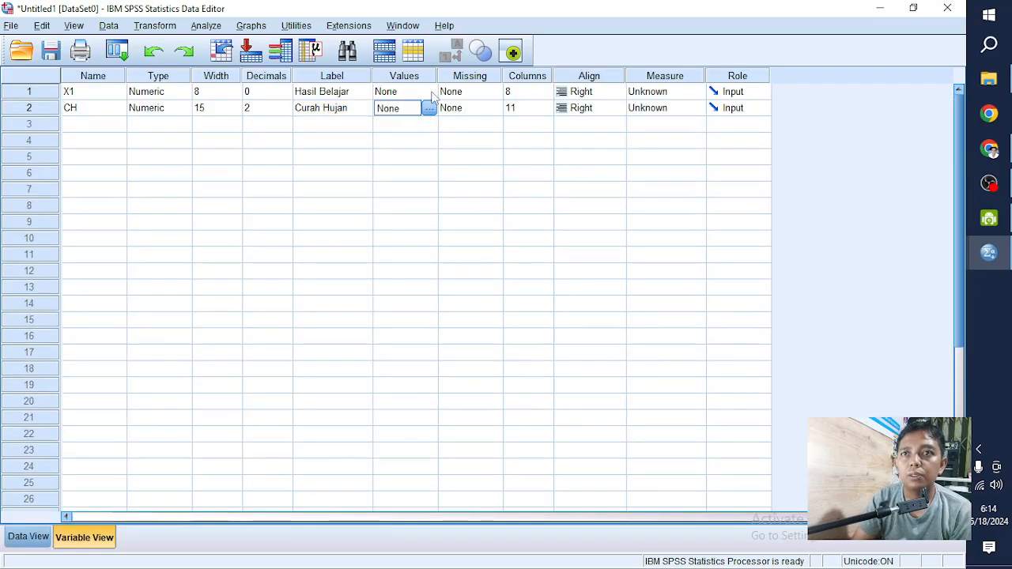
pyautogui.click(431, 93)
pyautogui.click(432, 93)
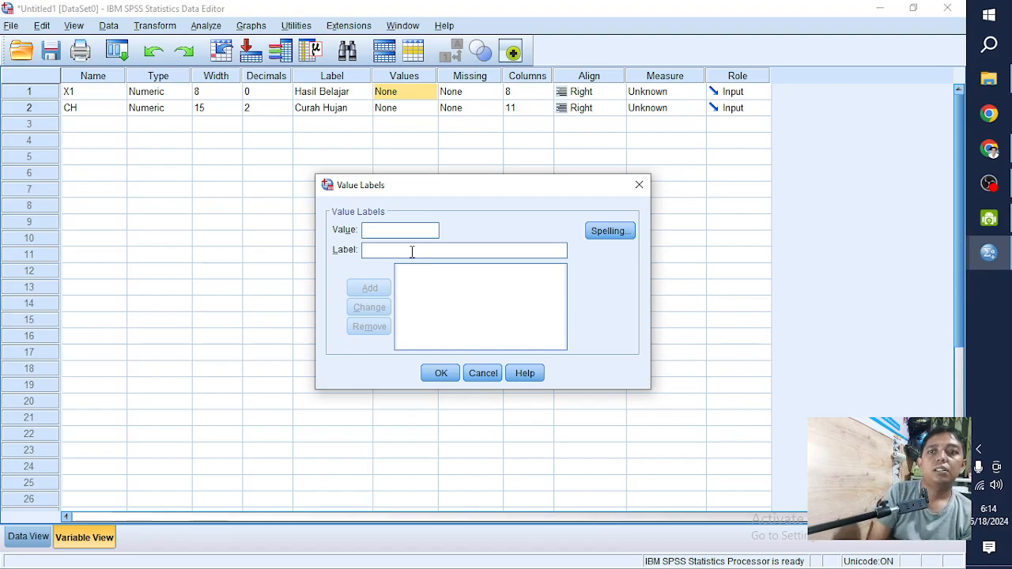
pyautogui.click(39, 545)
pyautogui.click(478, 373)
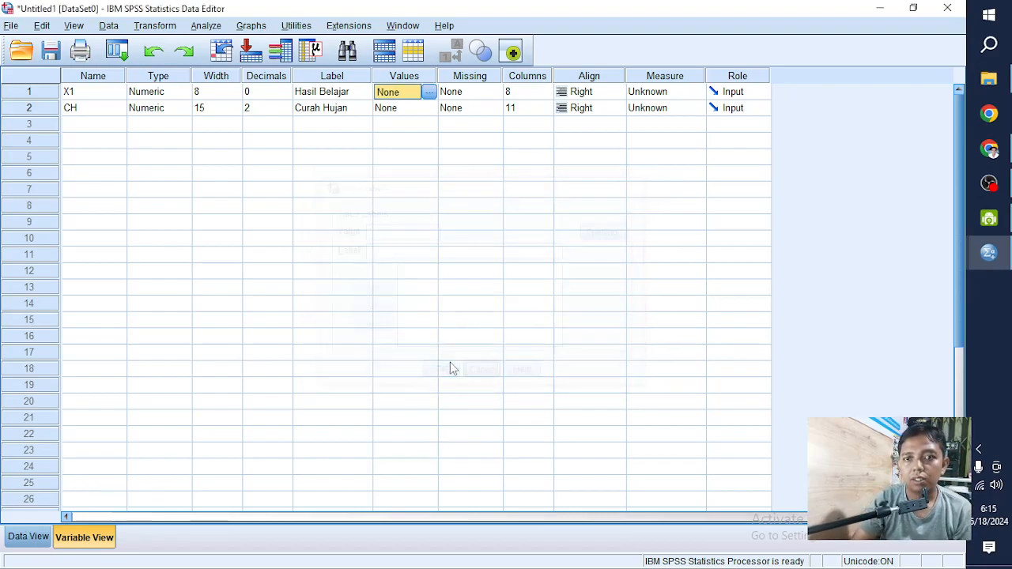
# - Enter 5, 4 and 1 in rows 1 to 3 of the third data column
pyautogui.click(28, 538)
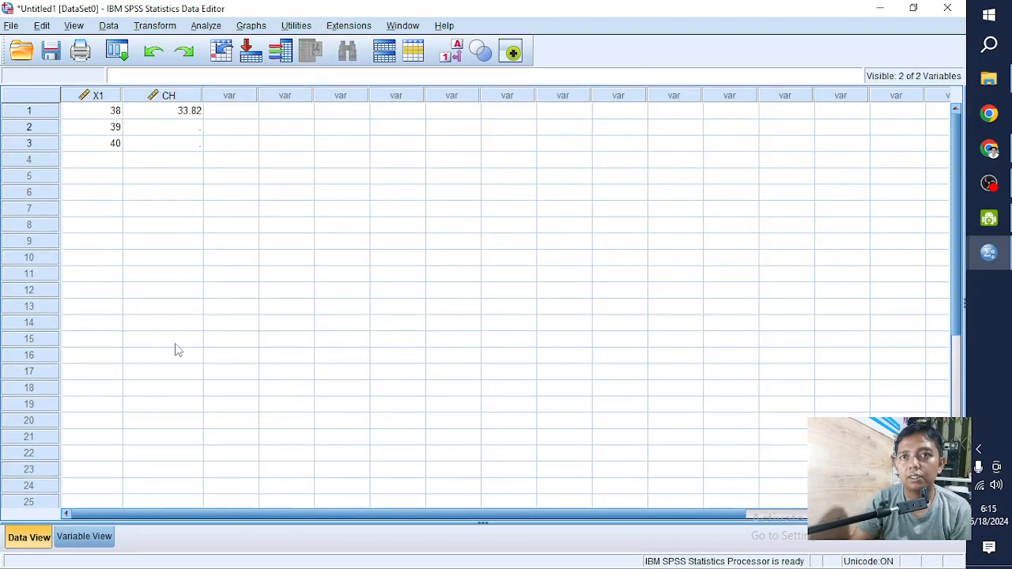
pyautogui.click(226, 112)
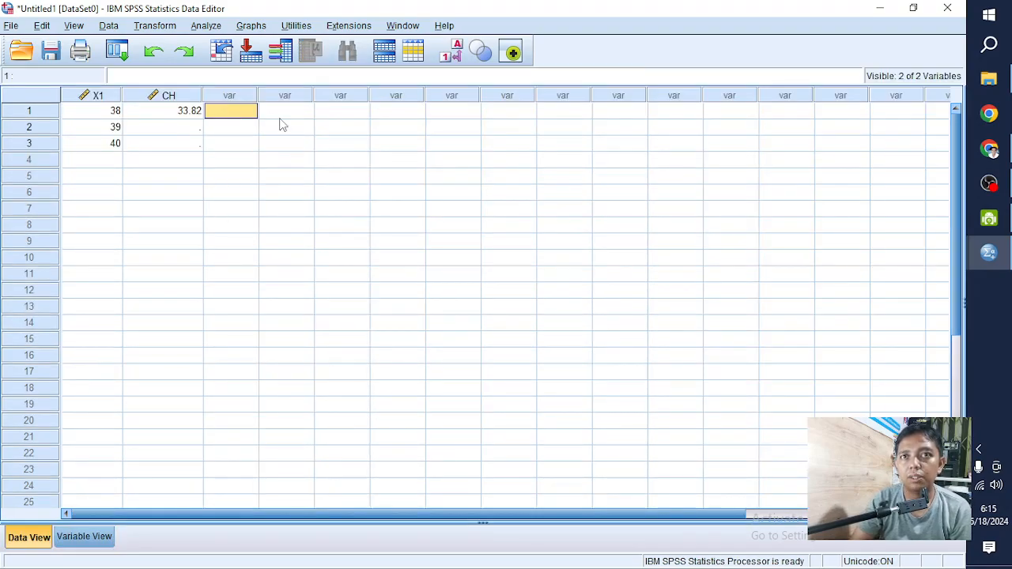
pyautogui.write('5')
pyautogui.press('Return')
pyautogui.write('4')
pyautogui.press('Return')
pyautogui.write('1')
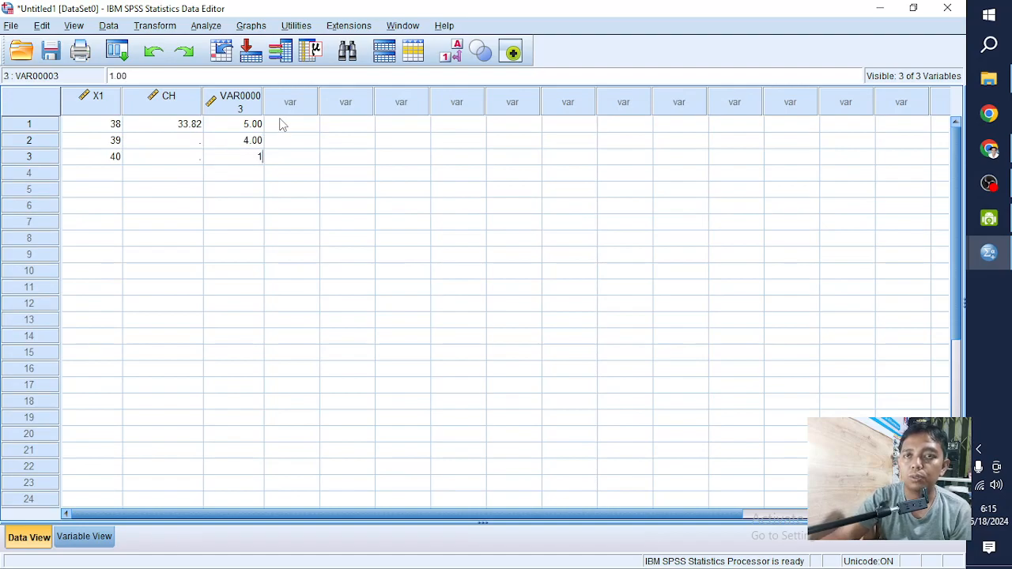
pyautogui.click(211, 349)
# - Rename the third variable to Y in Variable View
pyautogui.click(93, 537)
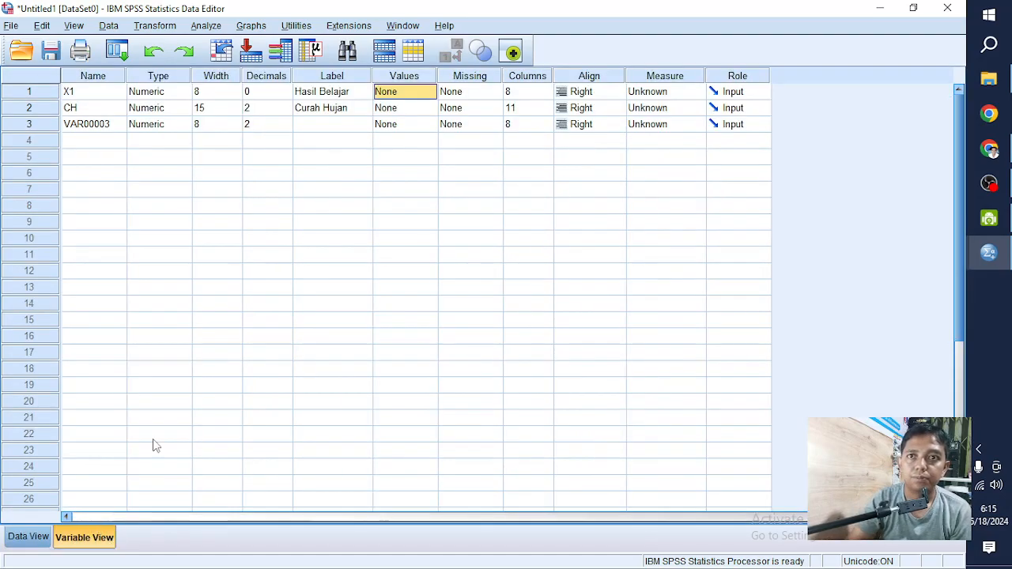
pyautogui.click(360, 133)
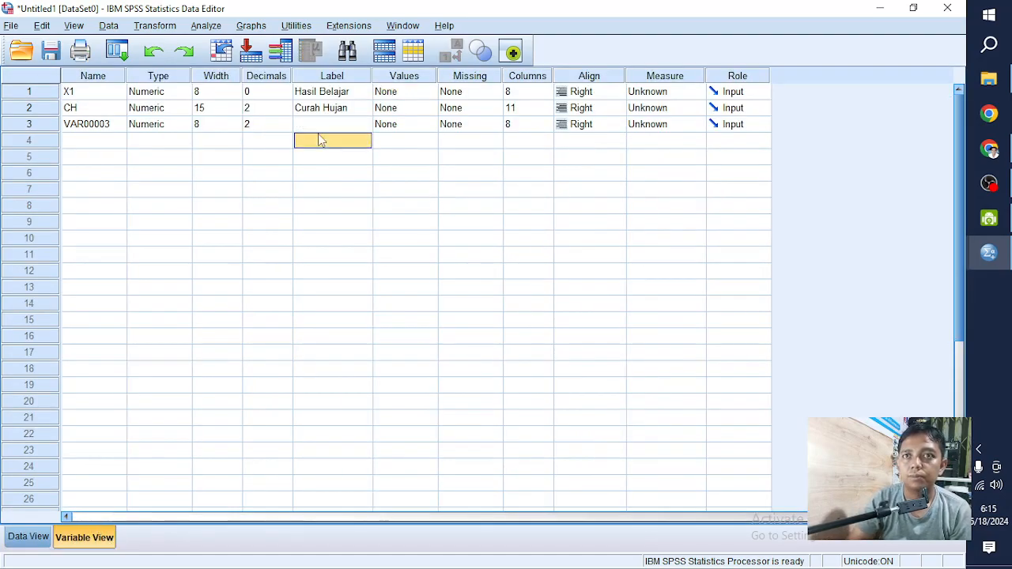
pyautogui.click(402, 124)
pyautogui.click(353, 131)
pyautogui.click(353, 131)
pyautogui.click(113, 126)
pyautogui.click(113, 125)
pyautogui.moveTo(111, 124); pyautogui.dragTo(102, 124)
pyautogui.doubleClick(103, 124)
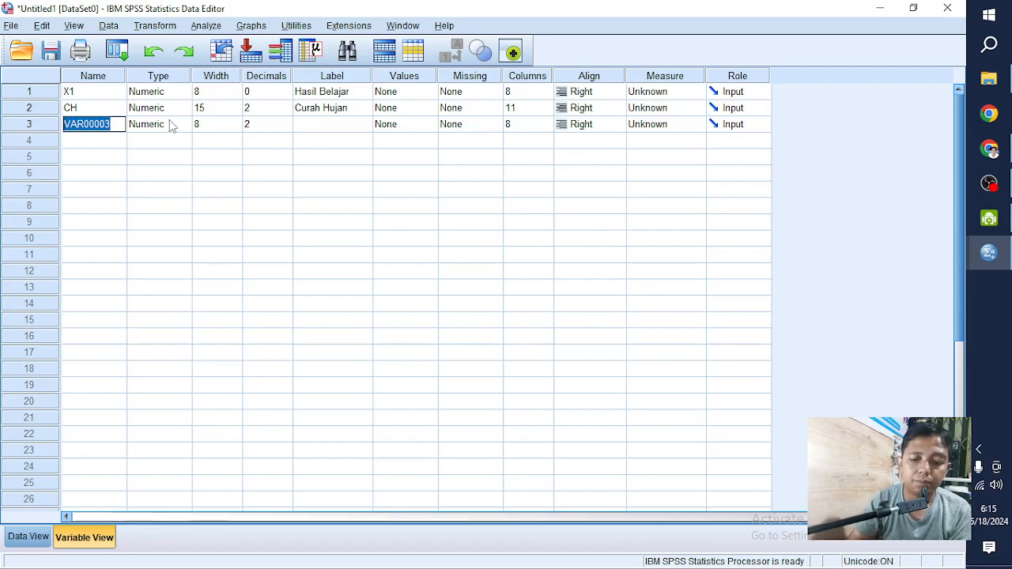
pyautogui.write('K')
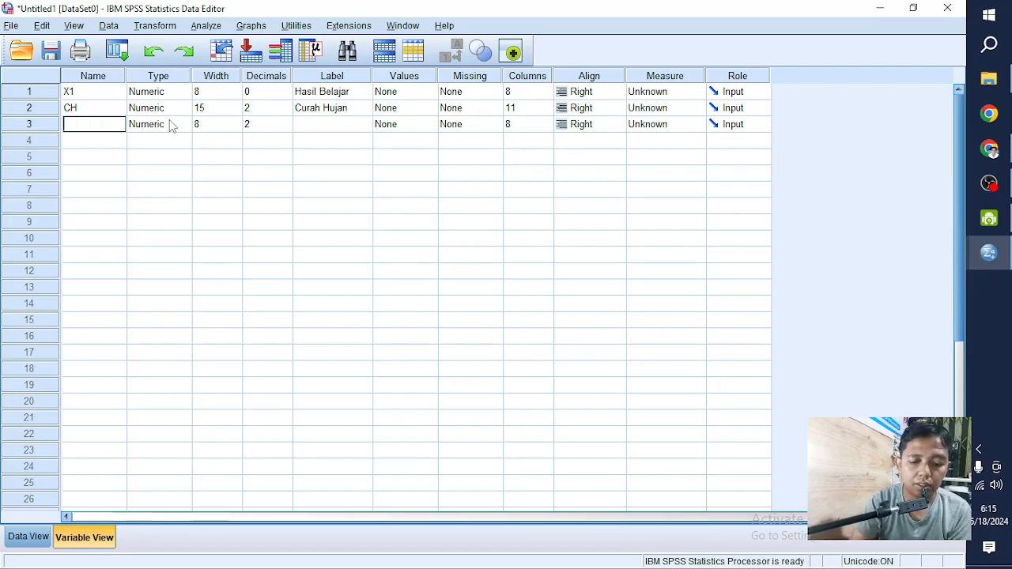
# - Give variable Y the label Kepuasan Kerja
pyautogui.click(350, 129)
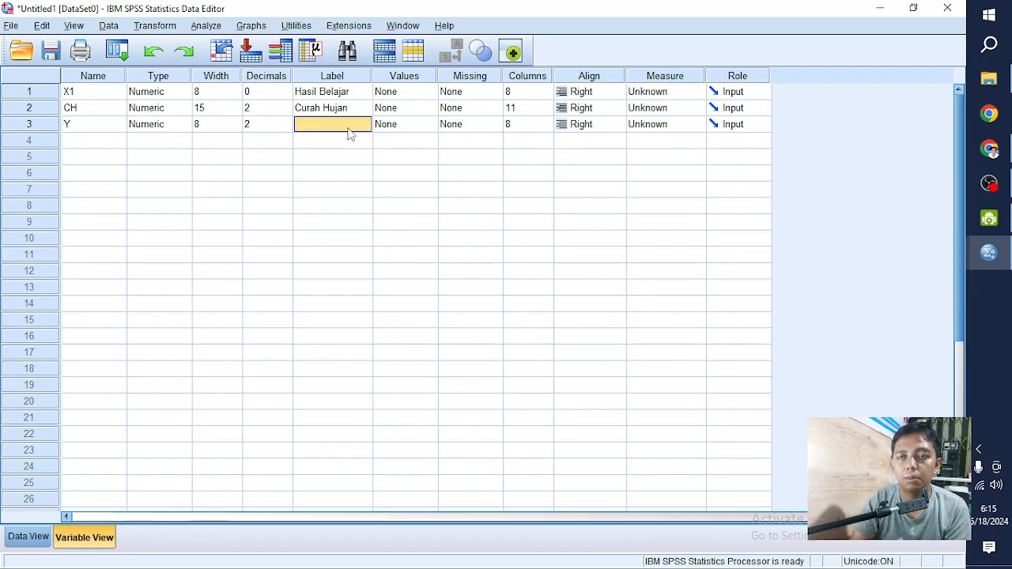
pyautogui.write('Kepuasan')
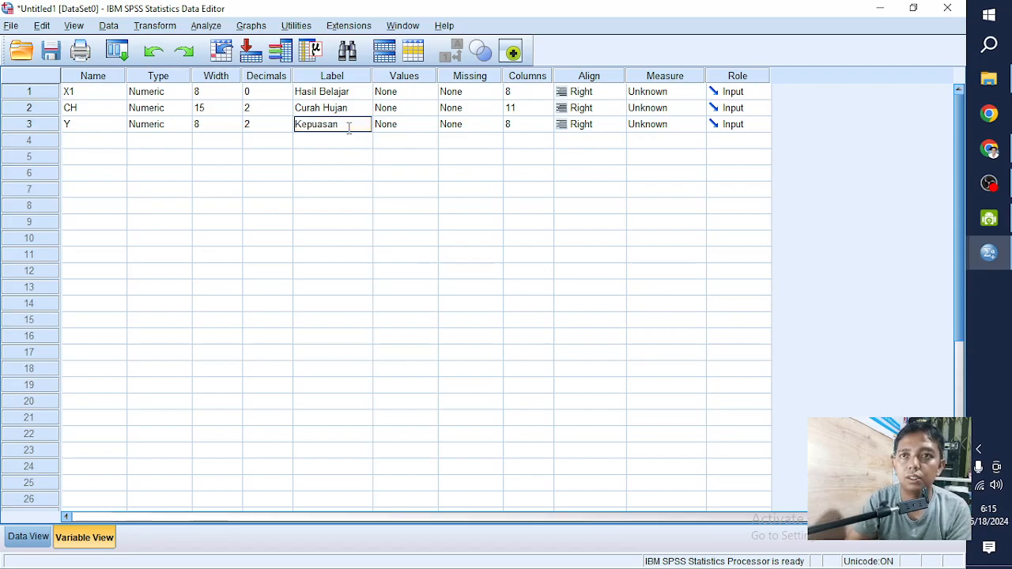
pyautogui.press('Return')
pyautogui.click(349, 131)
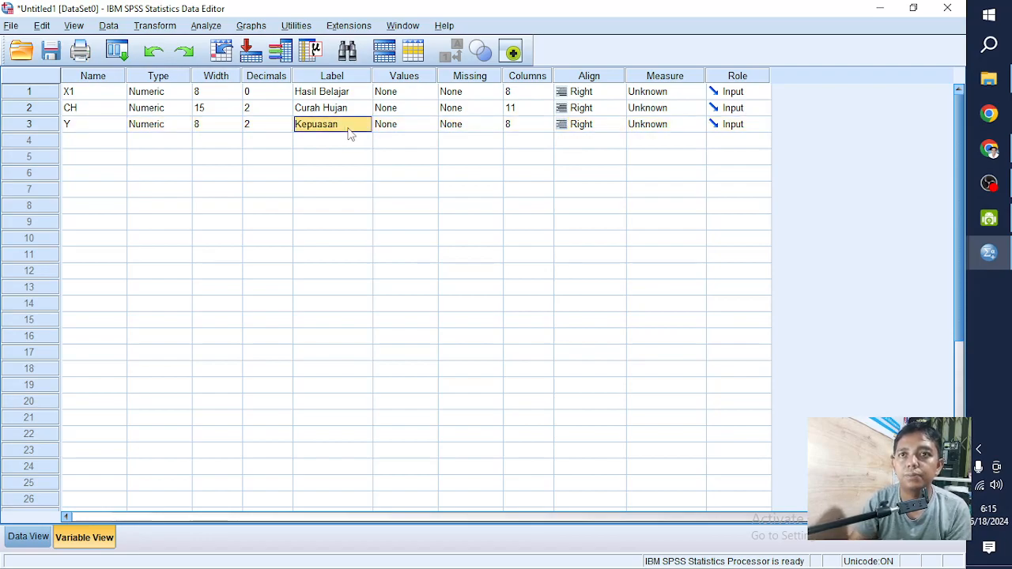
pyautogui.click(348, 128)
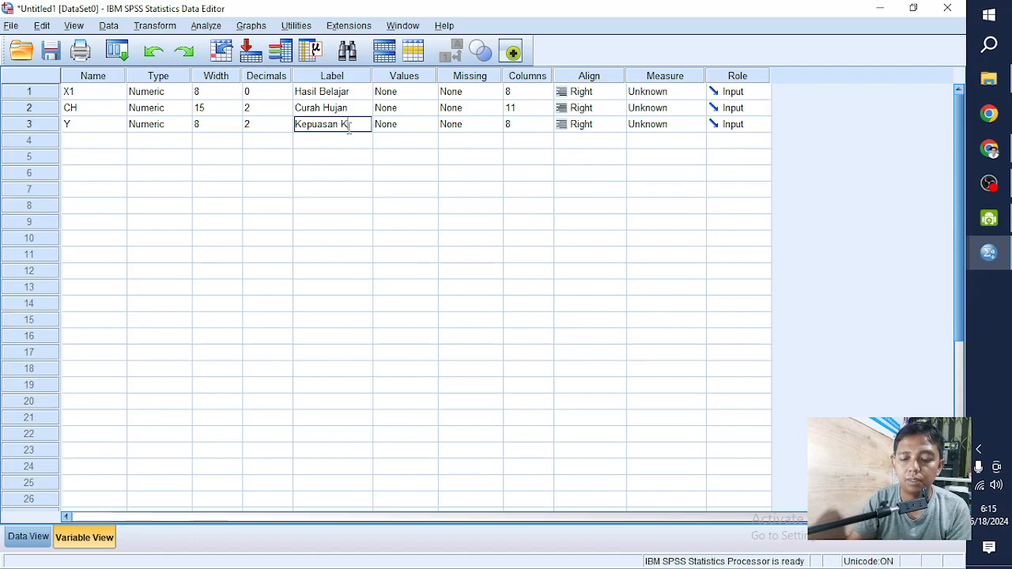
pyautogui.write('Kerja')
# - Add the value label Sangat Puas for value 5 of variable Y
pyautogui.click(419, 125)
pyautogui.click(433, 124)
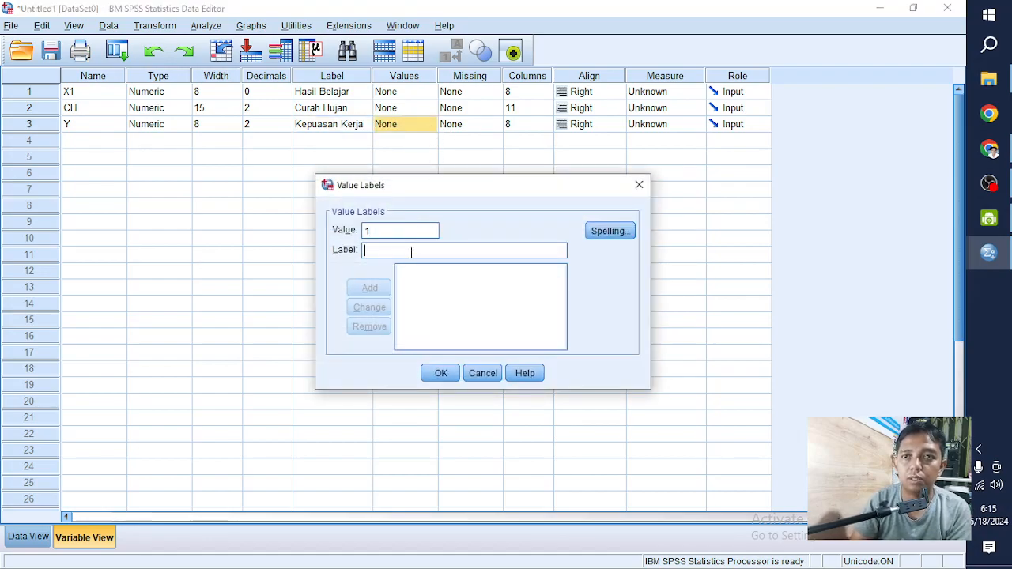
pyautogui.write('Sangat Puas')
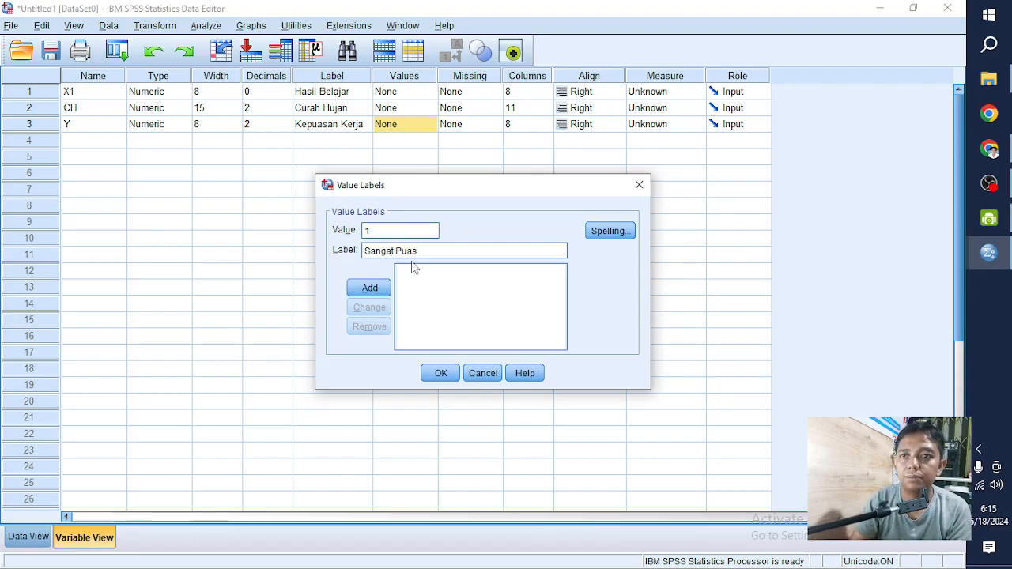
pyautogui.moveTo(382, 232); pyautogui.dragTo(343, 231)
pyautogui.write('5')
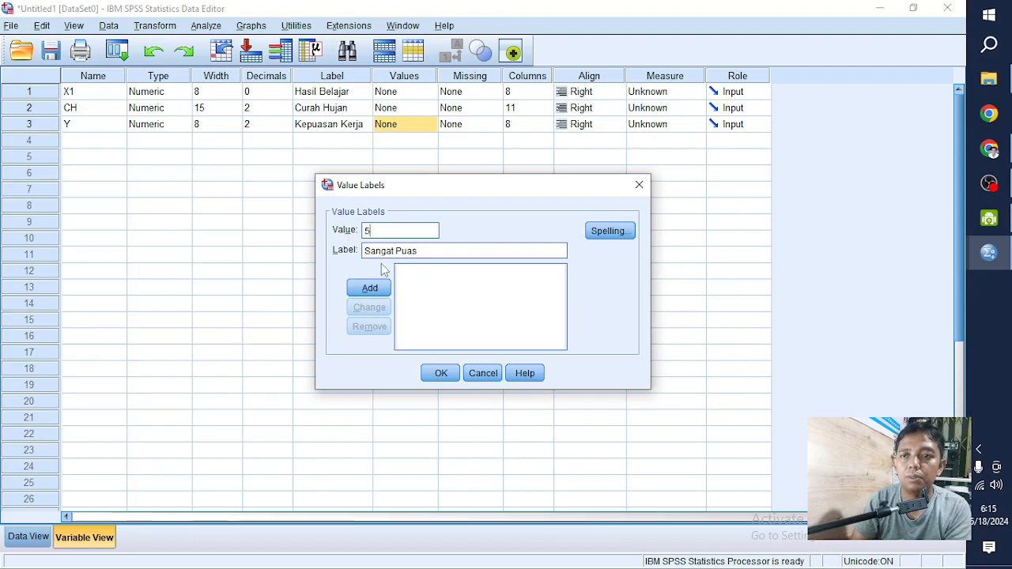
pyautogui.click(375, 288)
# - Add the value label Puas for value 4 of variable Y and apply the value labels
pyautogui.write('4')
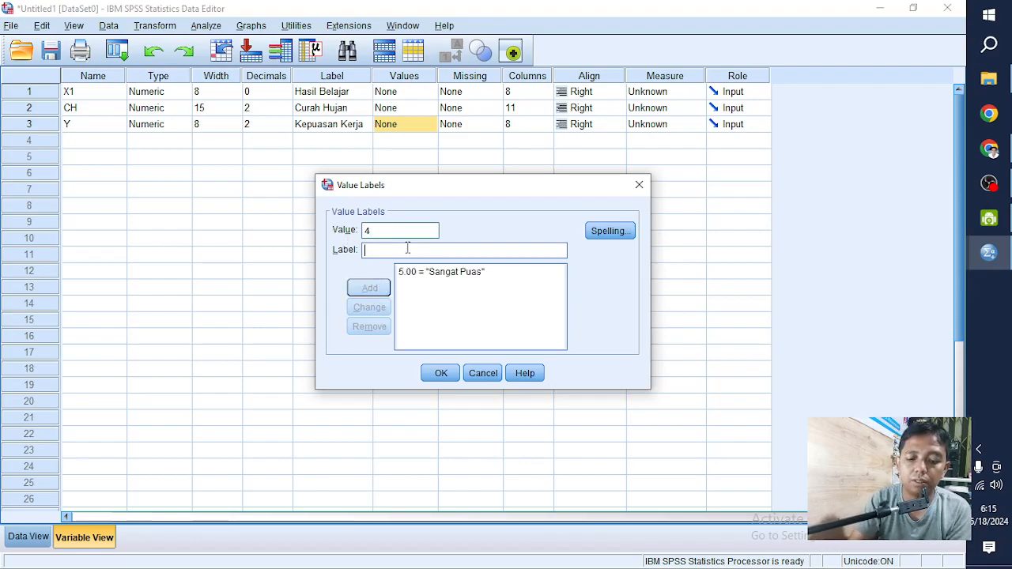
pyautogui.click(407, 249)
pyautogui.write('Puas')
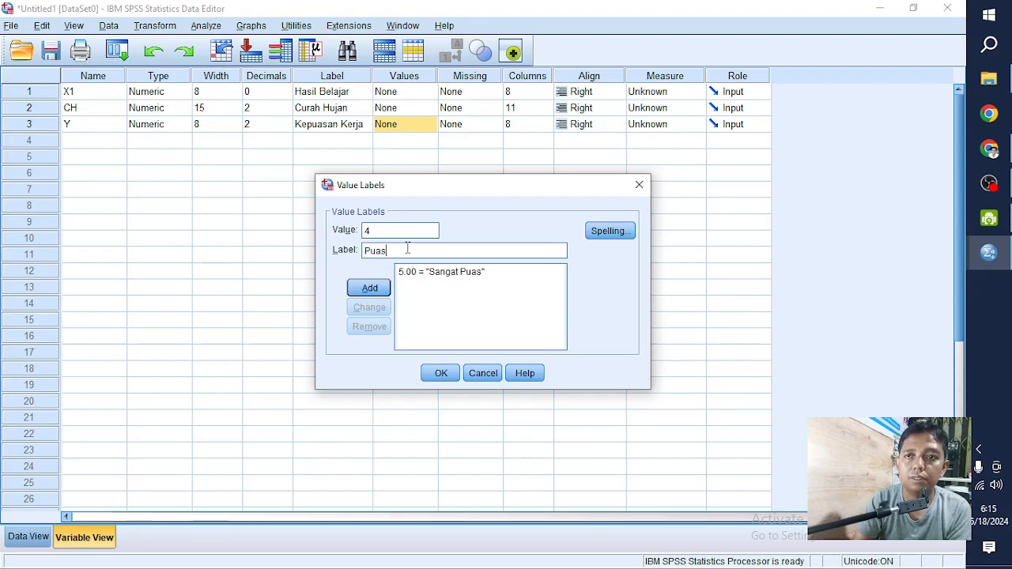
pyautogui.click(369, 288)
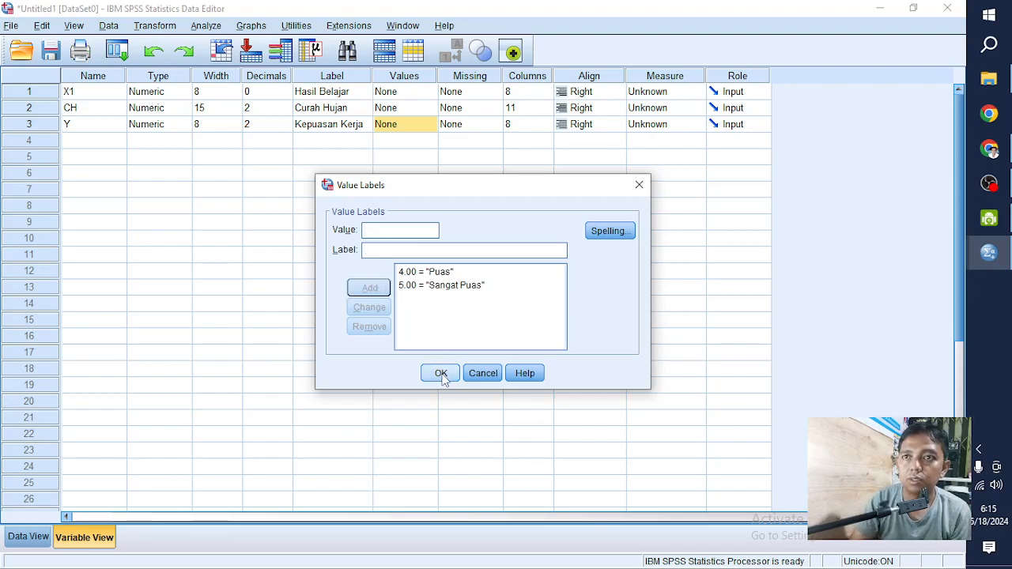
pyautogui.click(440, 373)
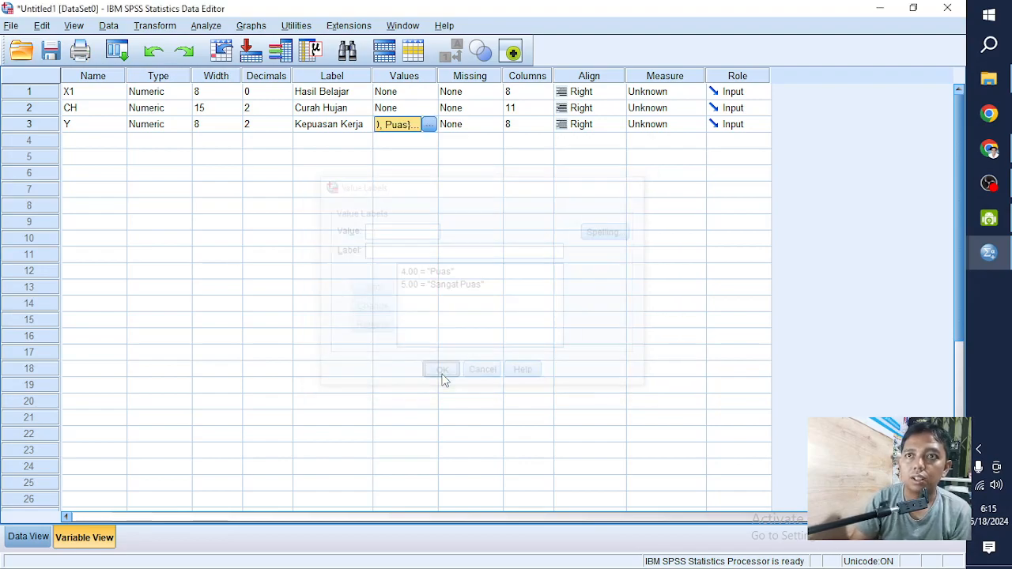
# - Set the Columns width of variable Y to 11 and check the result in Data View
pyautogui.click(475, 127)
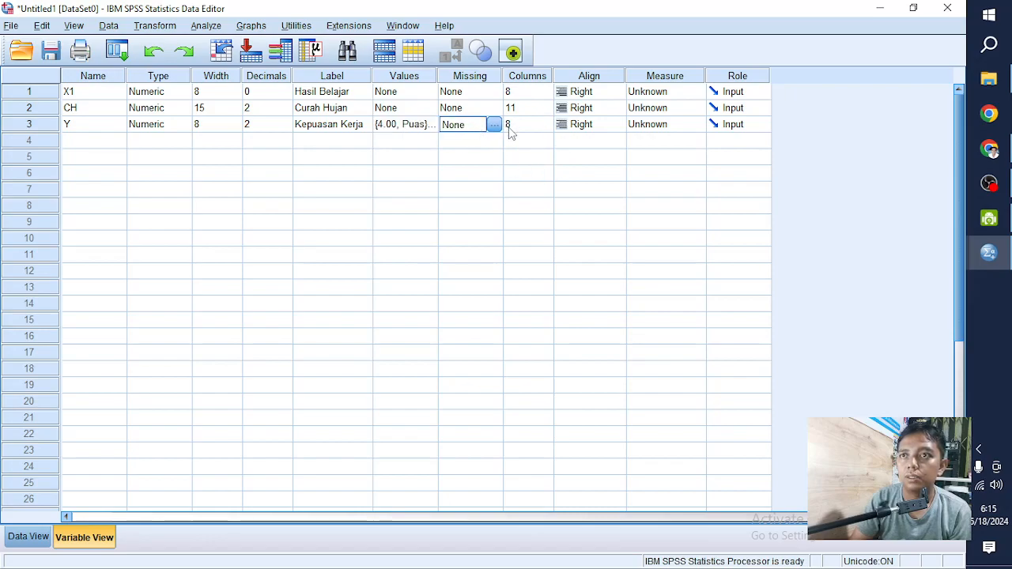
pyautogui.click(514, 125)
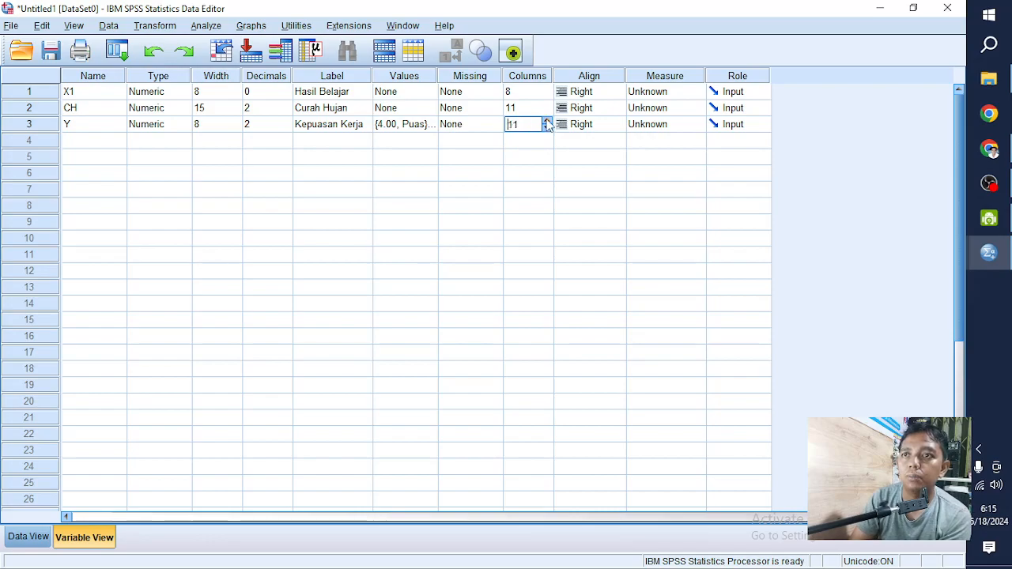
pyautogui.click(40, 538)
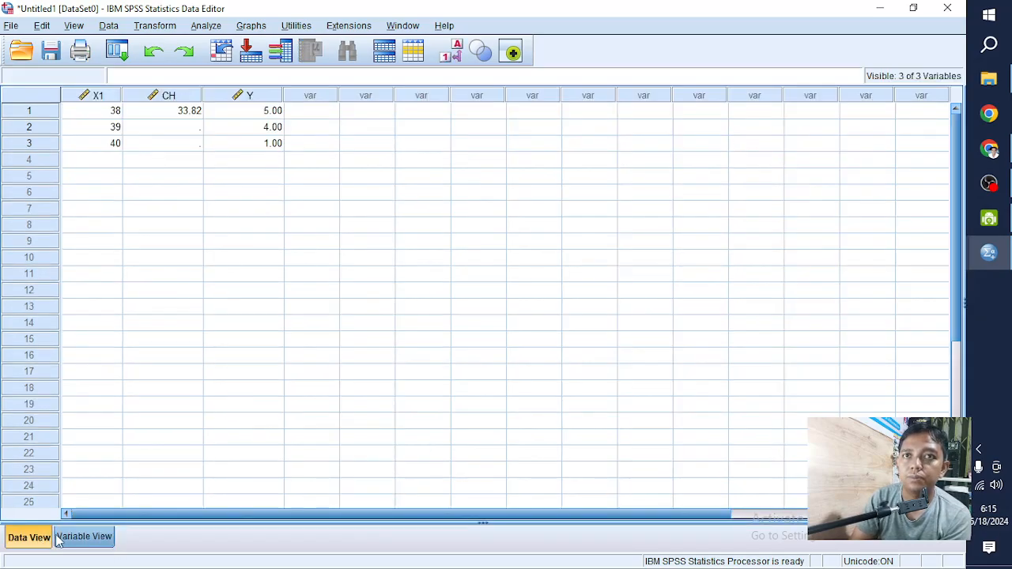
pyautogui.click(58, 537)
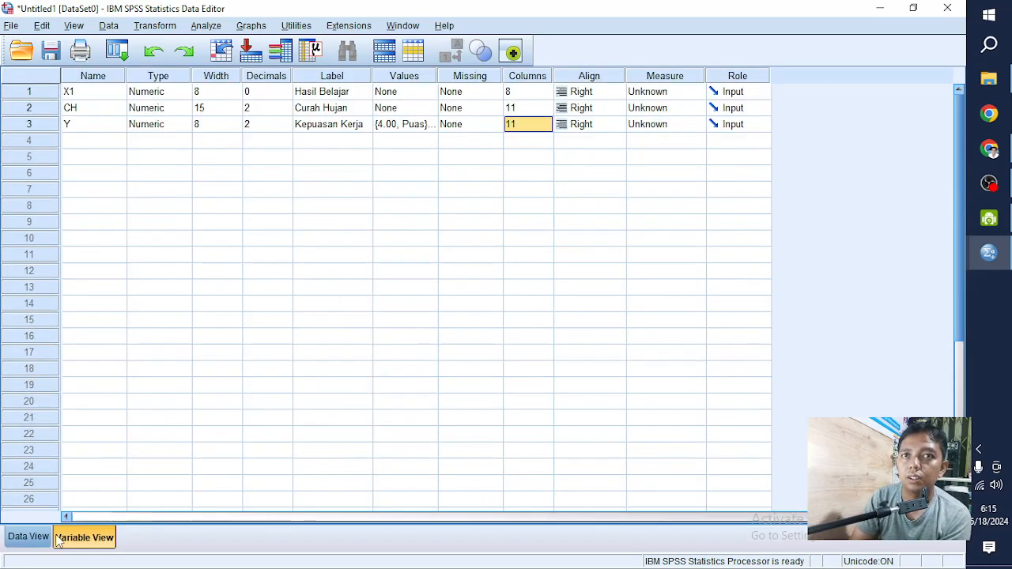
# - Set the Columns width of variable Y to 10 in Variable View
pyautogui.click(542, 126)
pyautogui.click(546, 127)
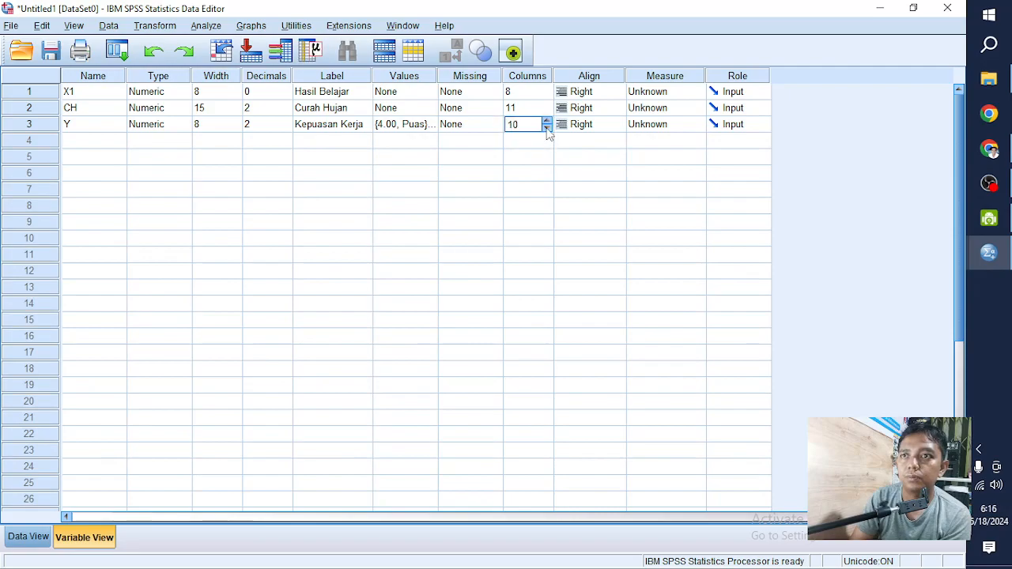
pyautogui.click(201, 125)
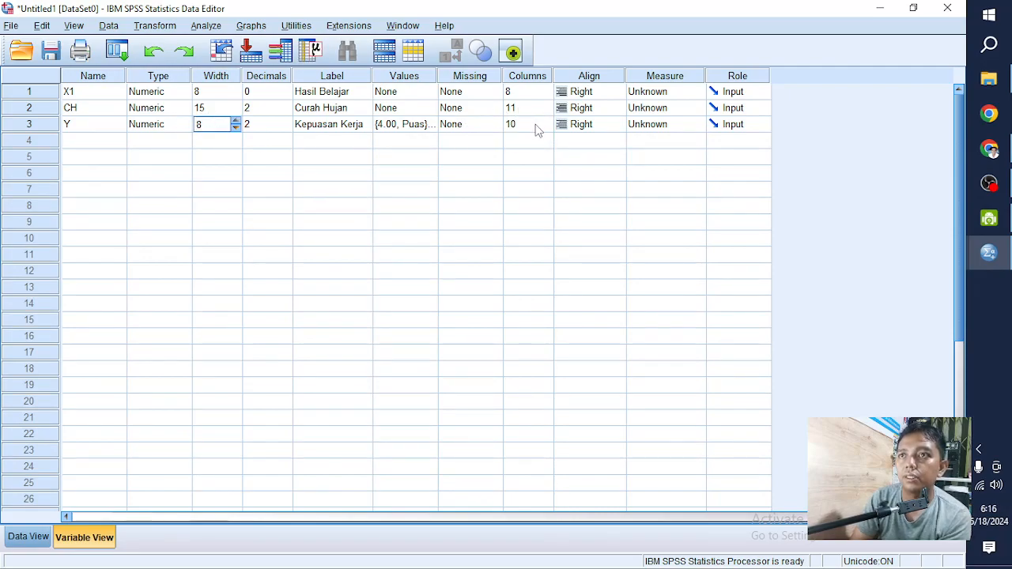
# - Set the alignment of variable Y to Left and check how its values line up in Data View
pyautogui.click(571, 127)
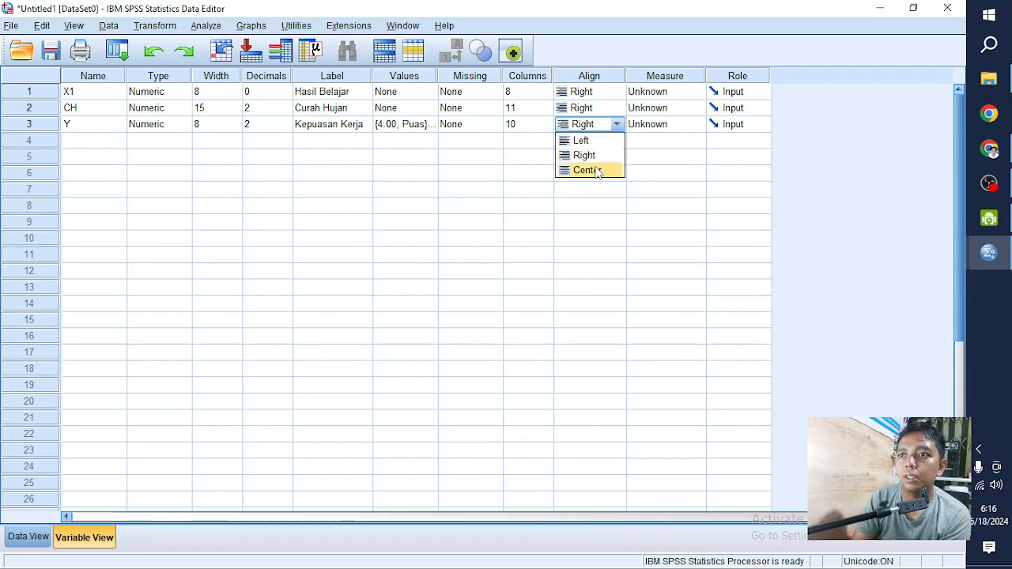
pyautogui.click(581, 140)
pyautogui.click(29, 537)
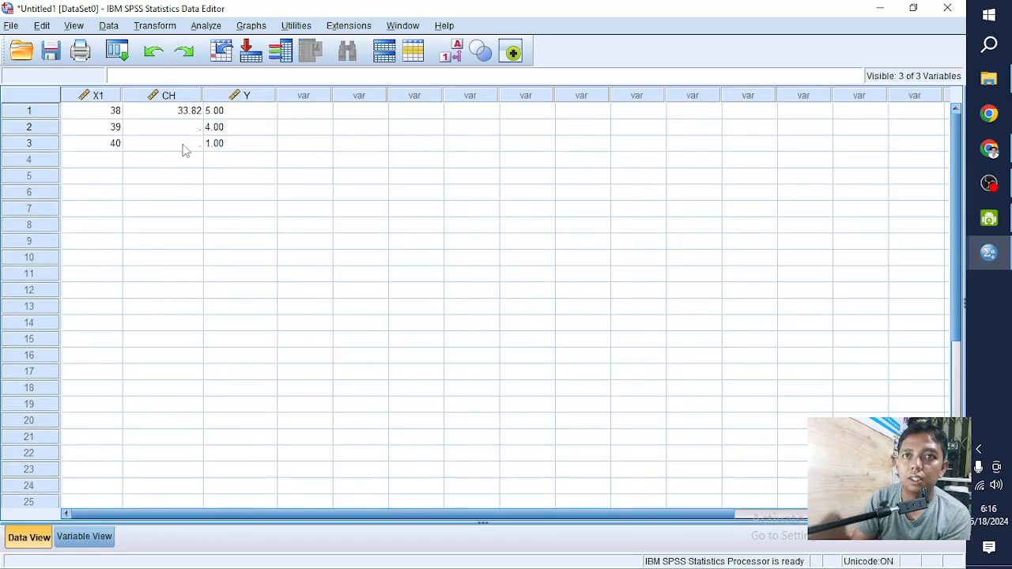
pyautogui.click(196, 113)
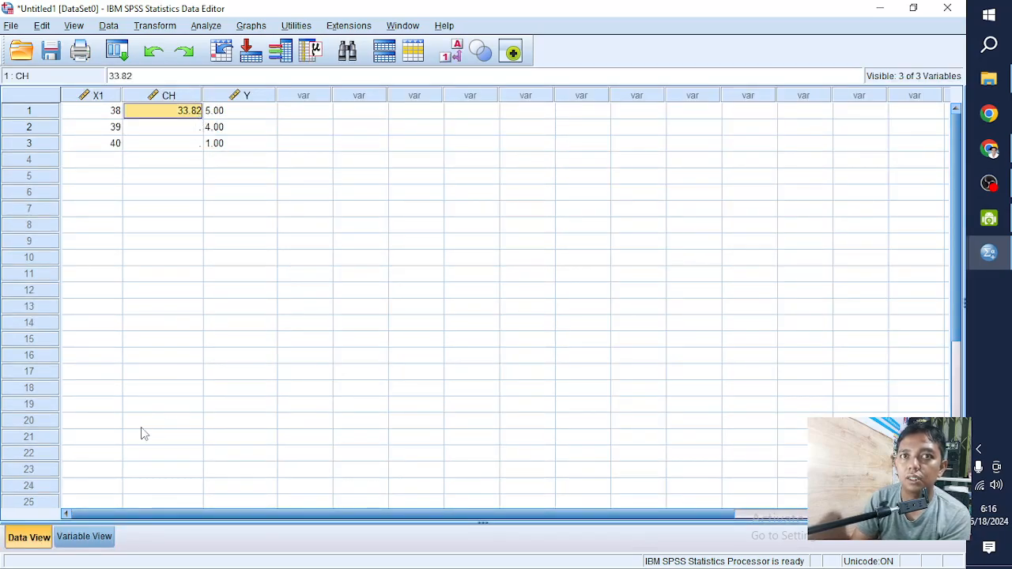
pyautogui.click(209, 118)
pyautogui.click(102, 540)
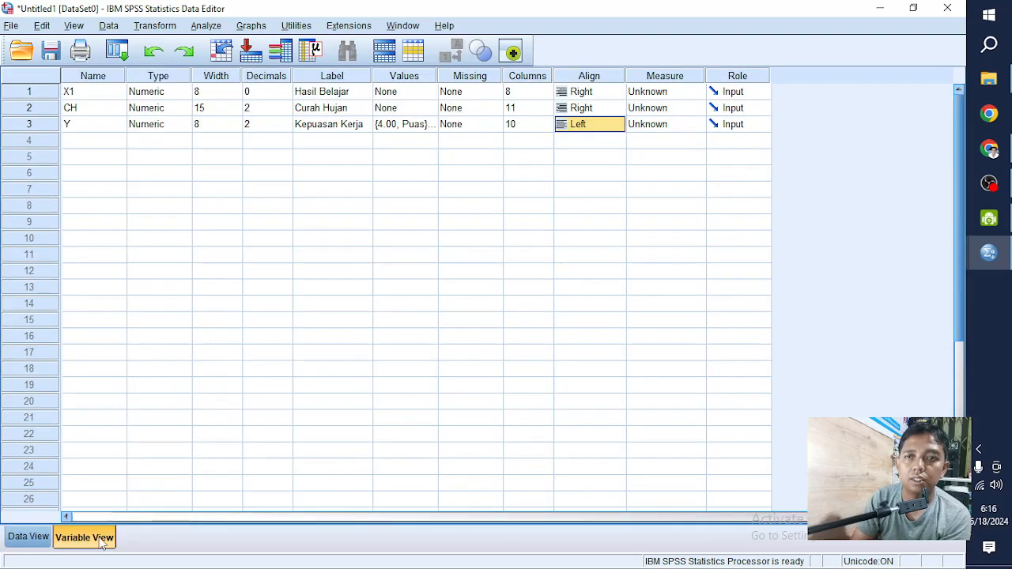
# - Set the measurement level of variables Y and CH to Scale in Variable View
pyautogui.click(645, 127)
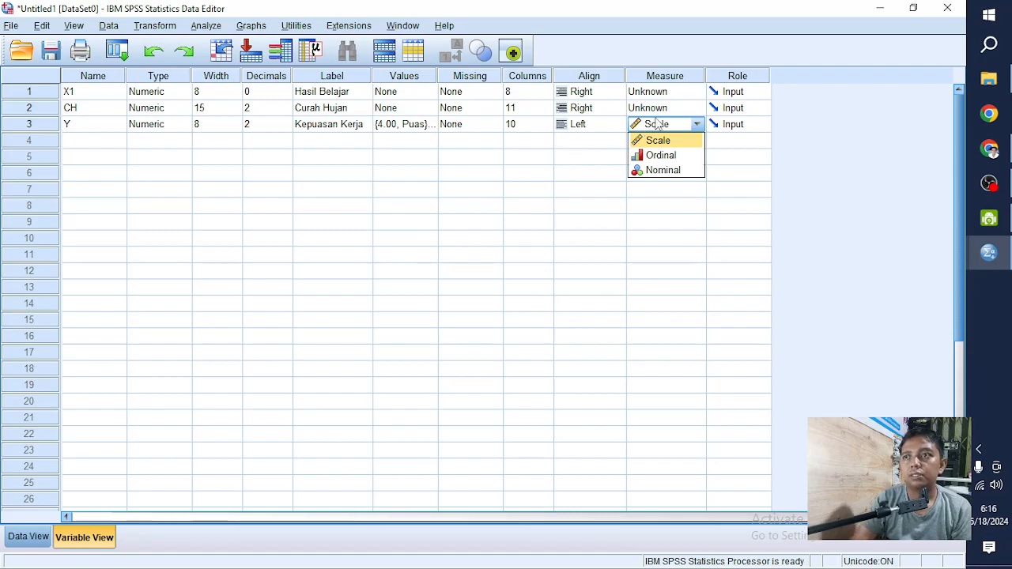
pyautogui.click(746, 129)
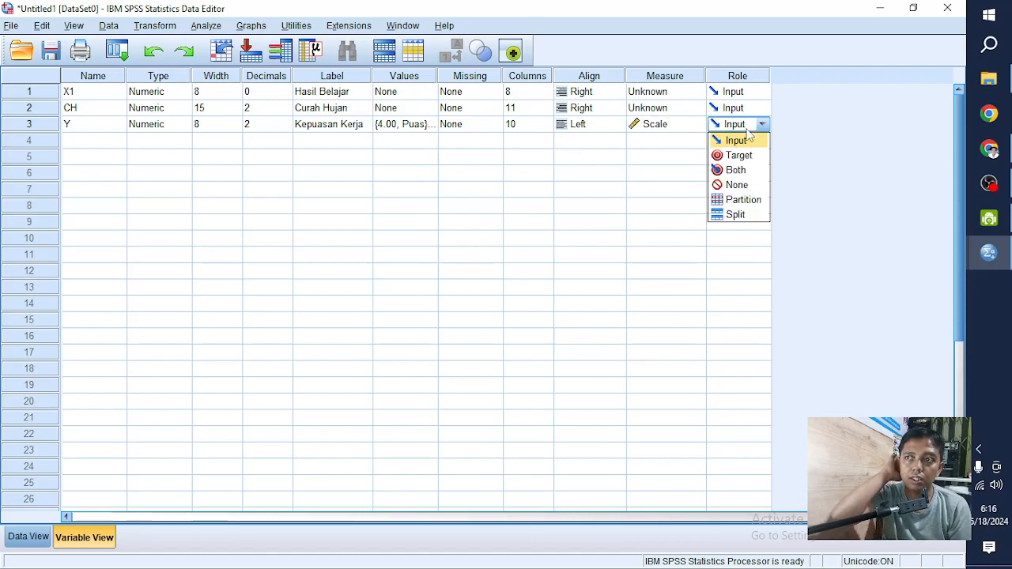
pyautogui.click(696, 111)
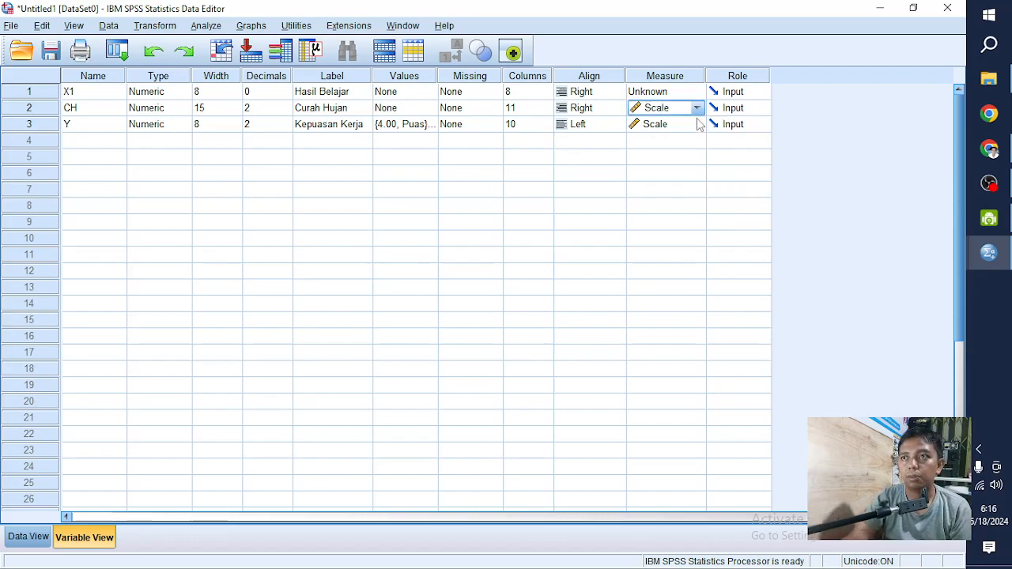
pyautogui.click(696, 126)
pyautogui.click(587, 189)
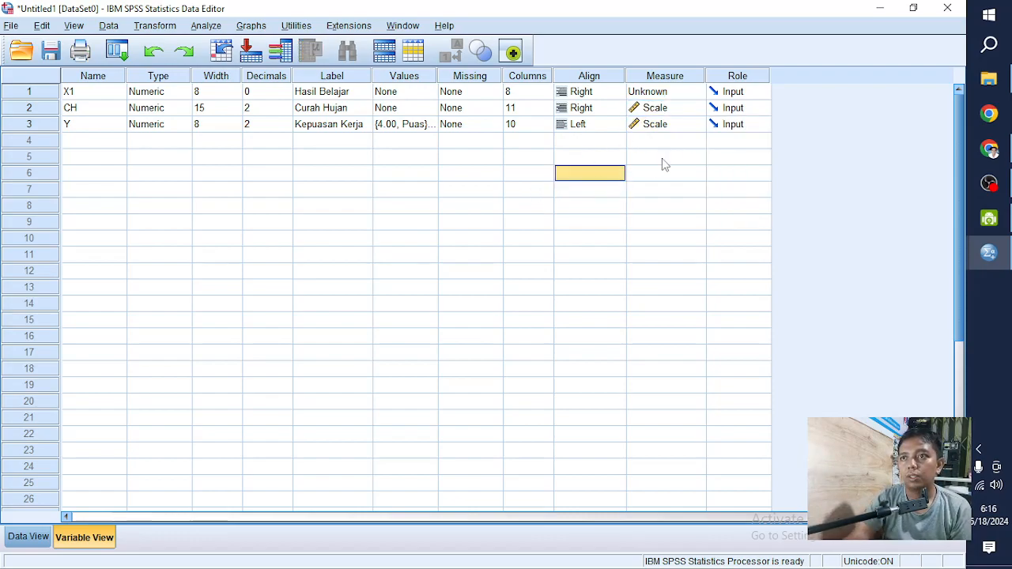
pyautogui.click(670, 141)
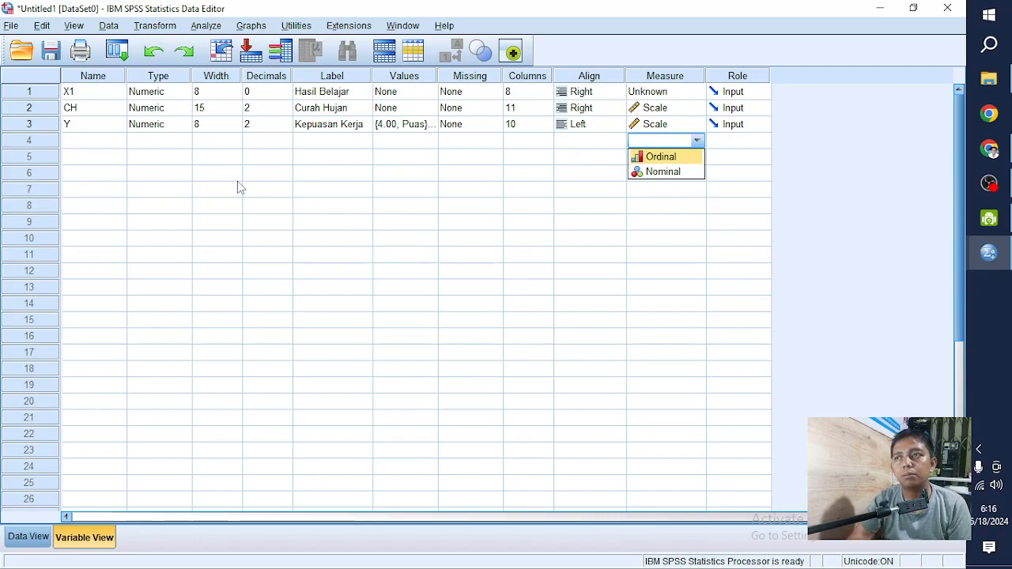
# - Delete all the entered data for X1, CH and Y in Data View
pyautogui.click(28, 537)
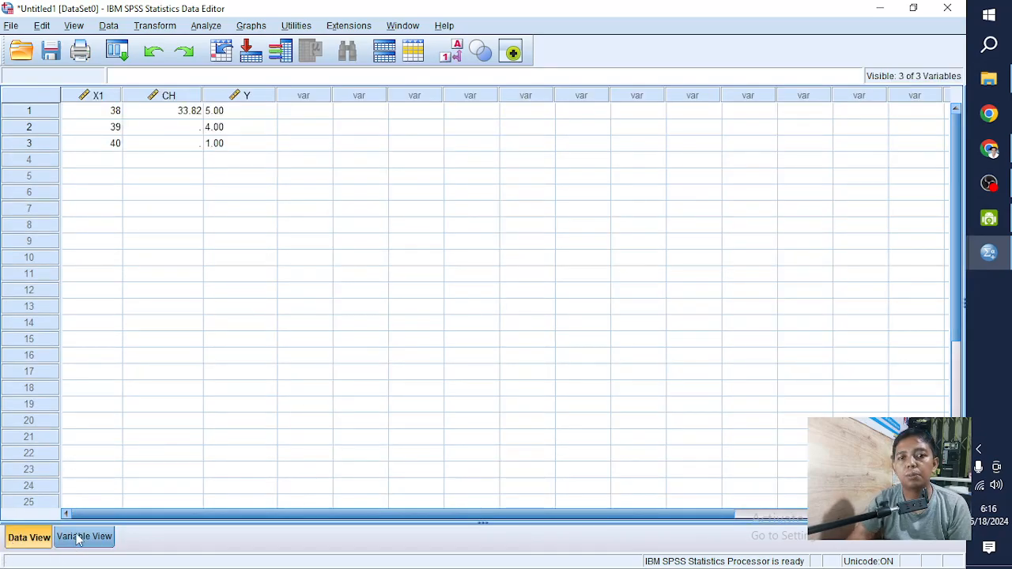
pyautogui.click(166, 232)
pyautogui.moveTo(111, 117); pyautogui.dragTo(241, 146)
pyautogui.press('Delete')
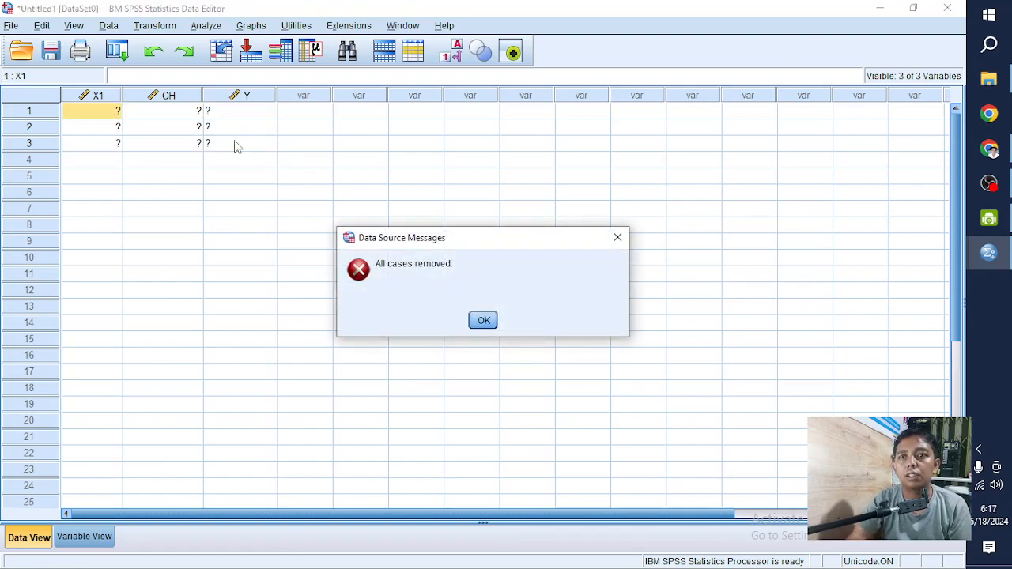
pyautogui.click(482, 322)
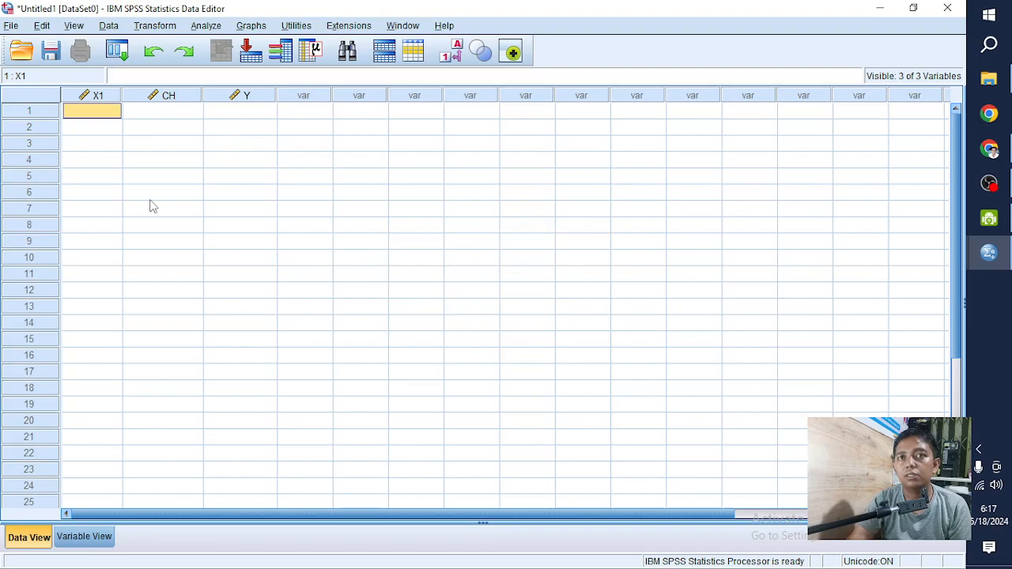
# - Compare Data View with Variable View, look over the available Analyze procedures, and return to Variable View
pyautogui.click(84, 537)
pyautogui.click(44, 539)
pyautogui.click(85, 537)
pyautogui.click(40, 542)
pyautogui.click(83, 541)
pyautogui.click(36, 541)
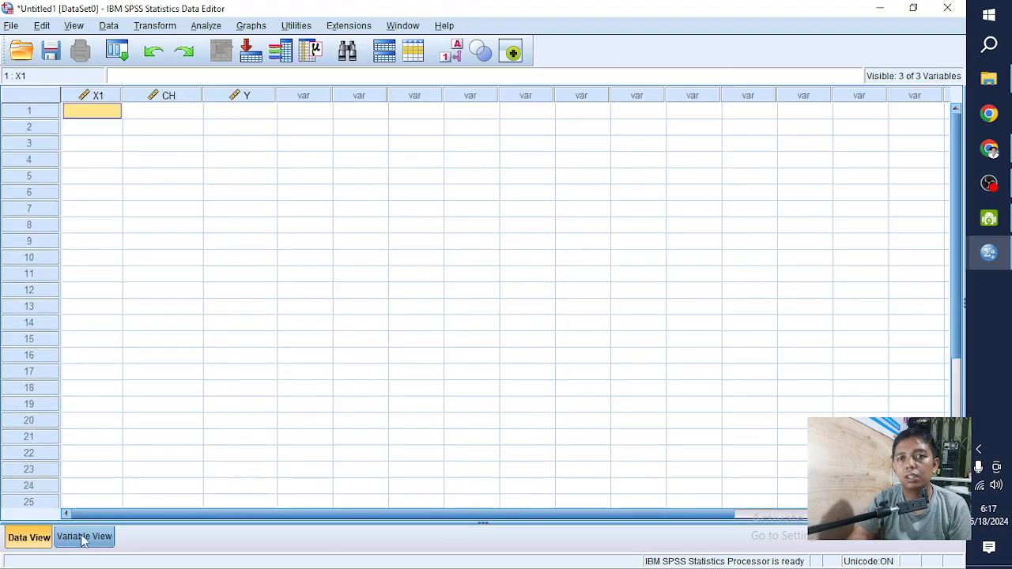
pyautogui.click(204, 26)
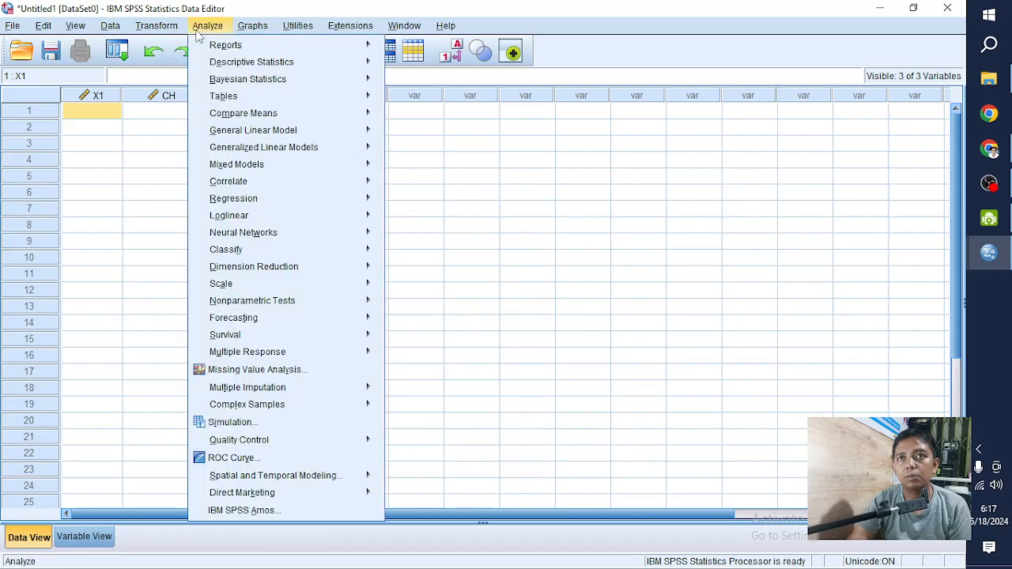
pyautogui.click(152, 129)
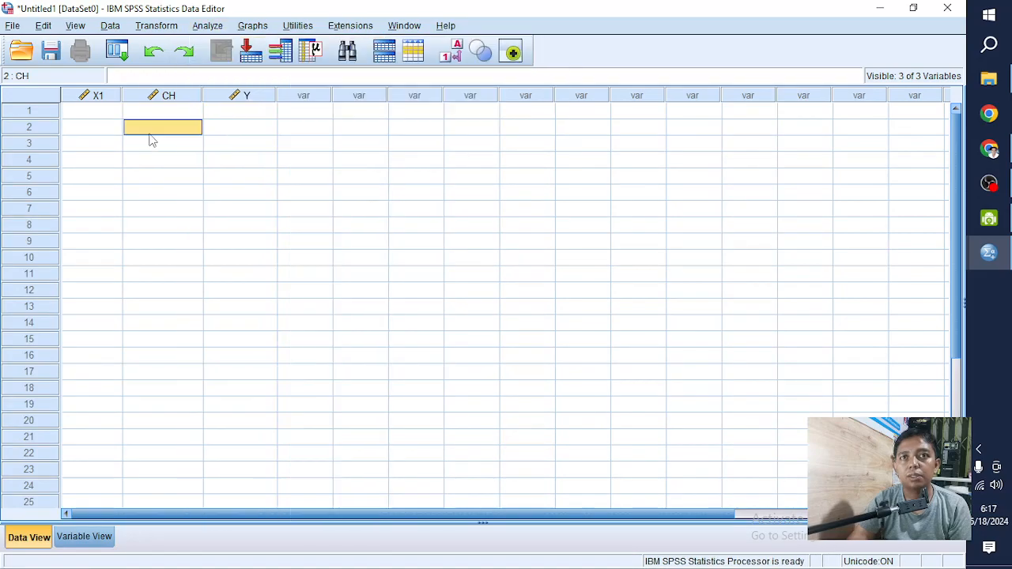
pyautogui.click(84, 537)
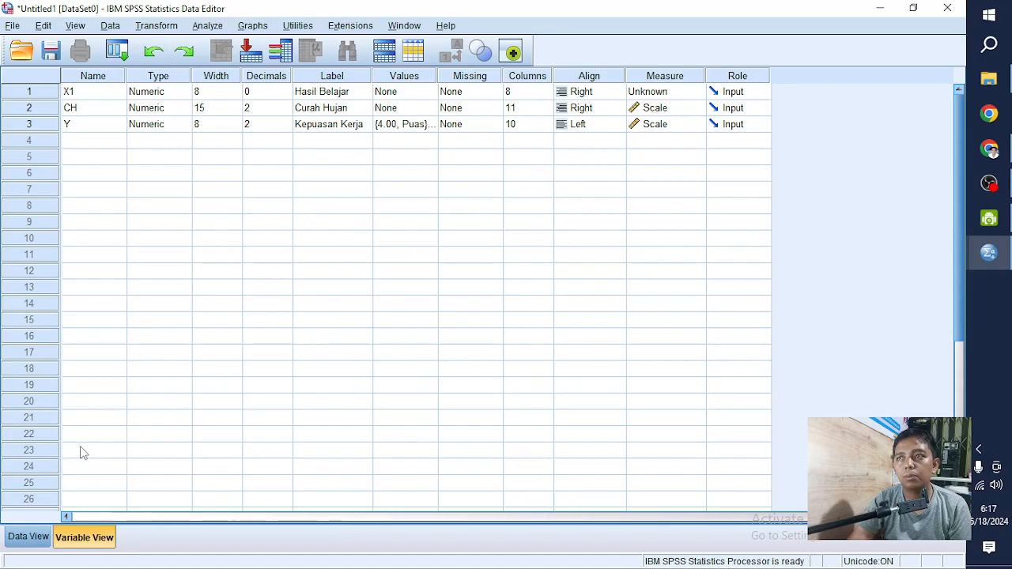